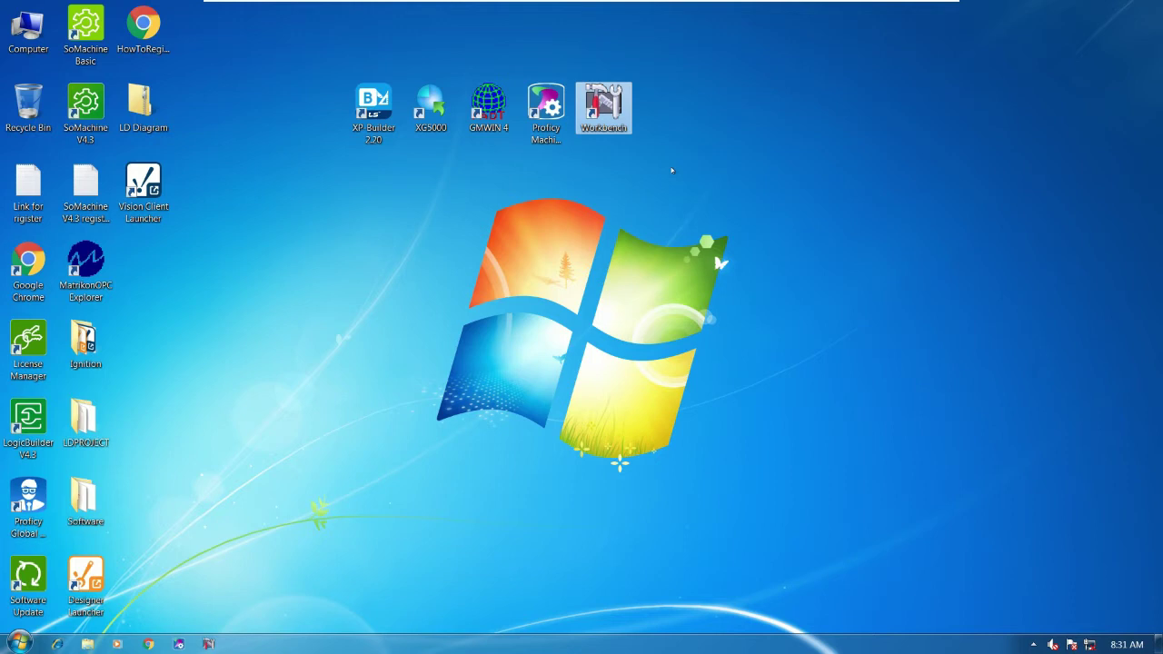
Open Computer in a maximized file explorer window and go to Local Disk (C:)
left_click(14, 30)
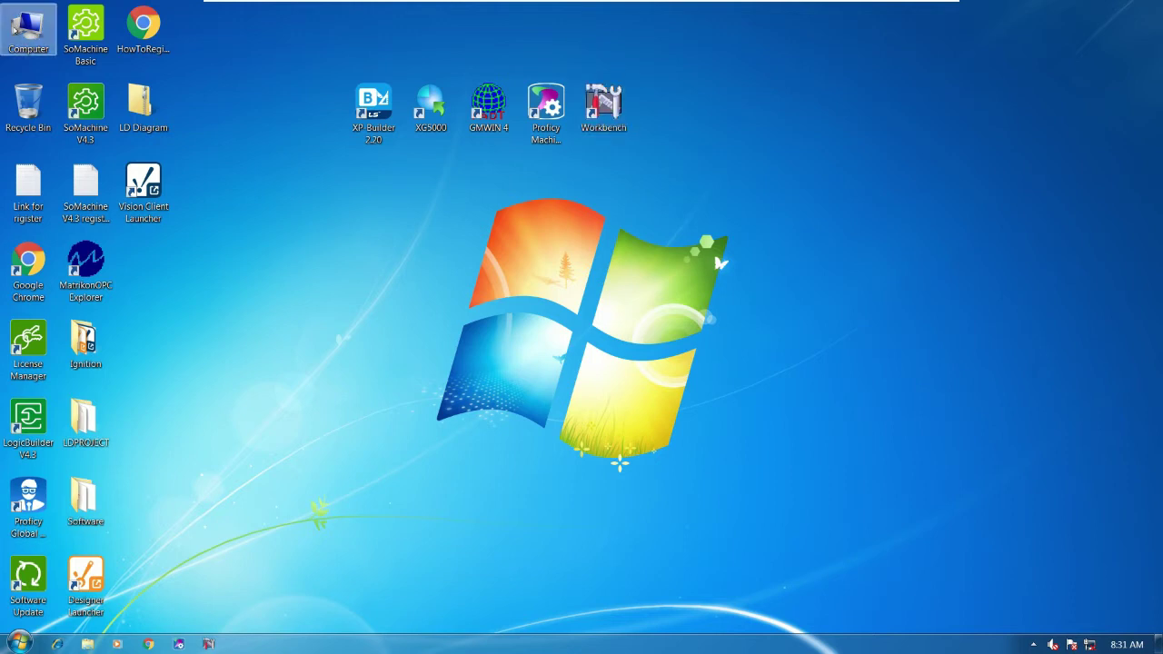
key("Return")
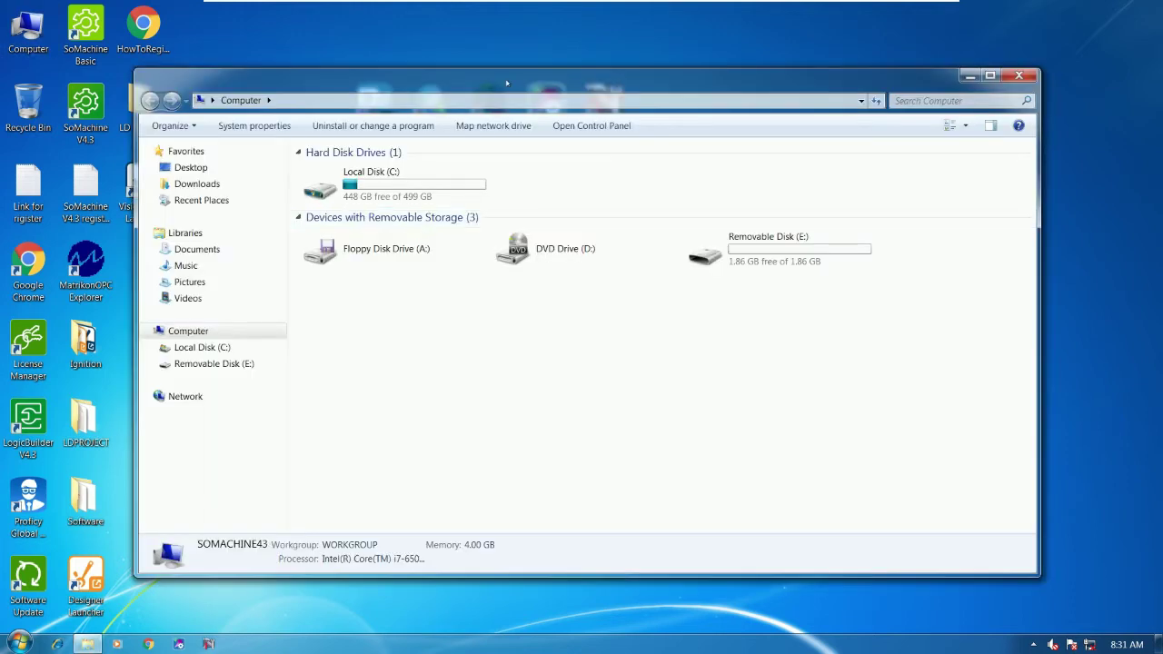
double_click(398, 94)
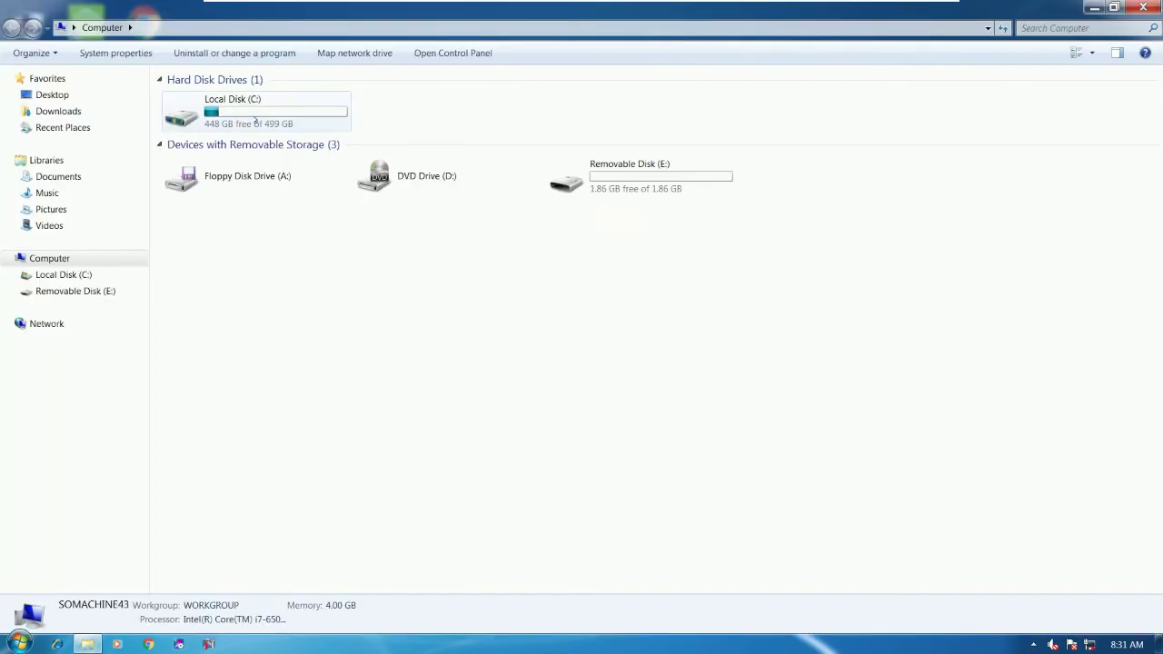
left_click(252, 119)
double_click(252, 119)
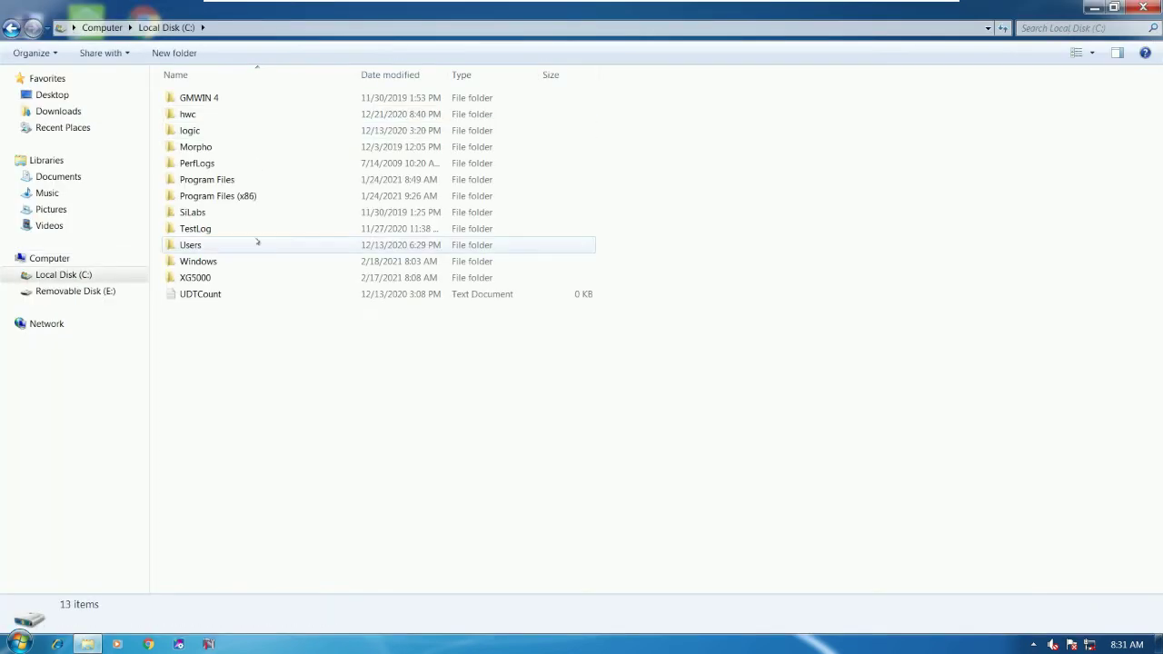
Check the computer's system properties for the Windows edition and system type, then close them
left_click(219, 196)
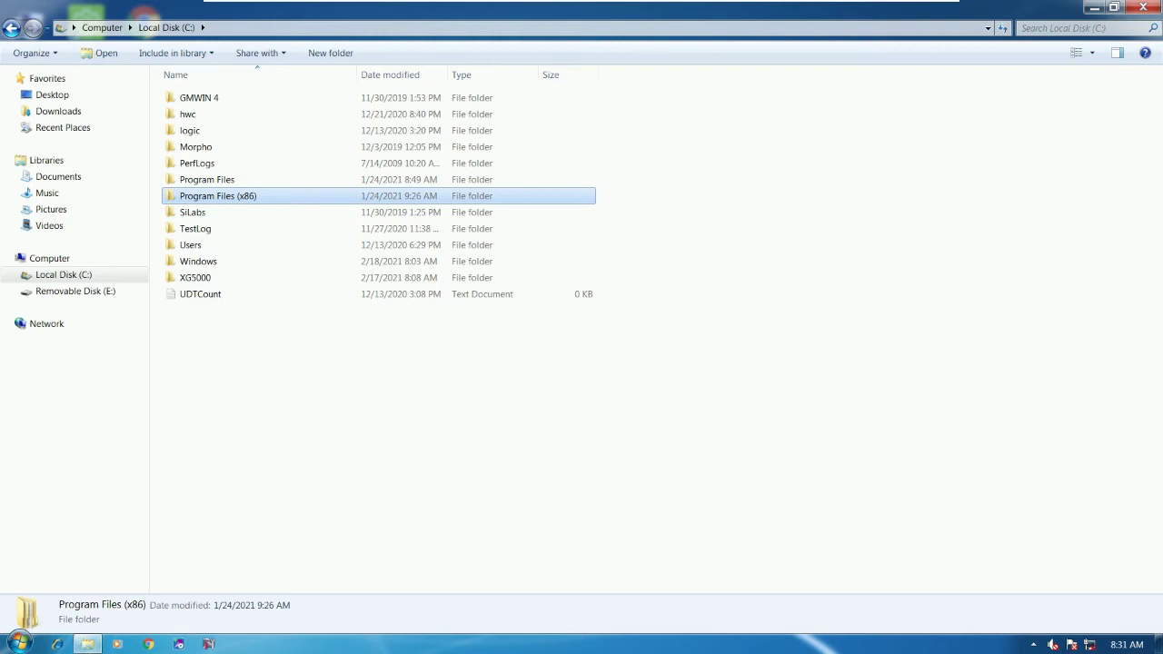
left_click(224, 181)
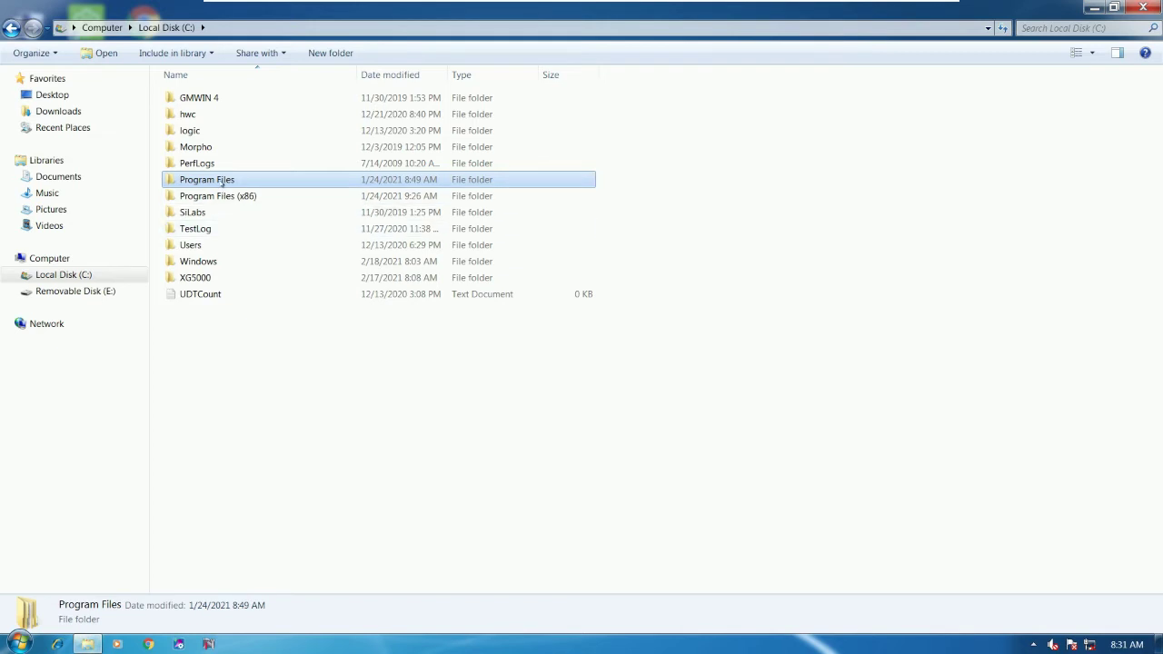
mouse_move(223, 182)
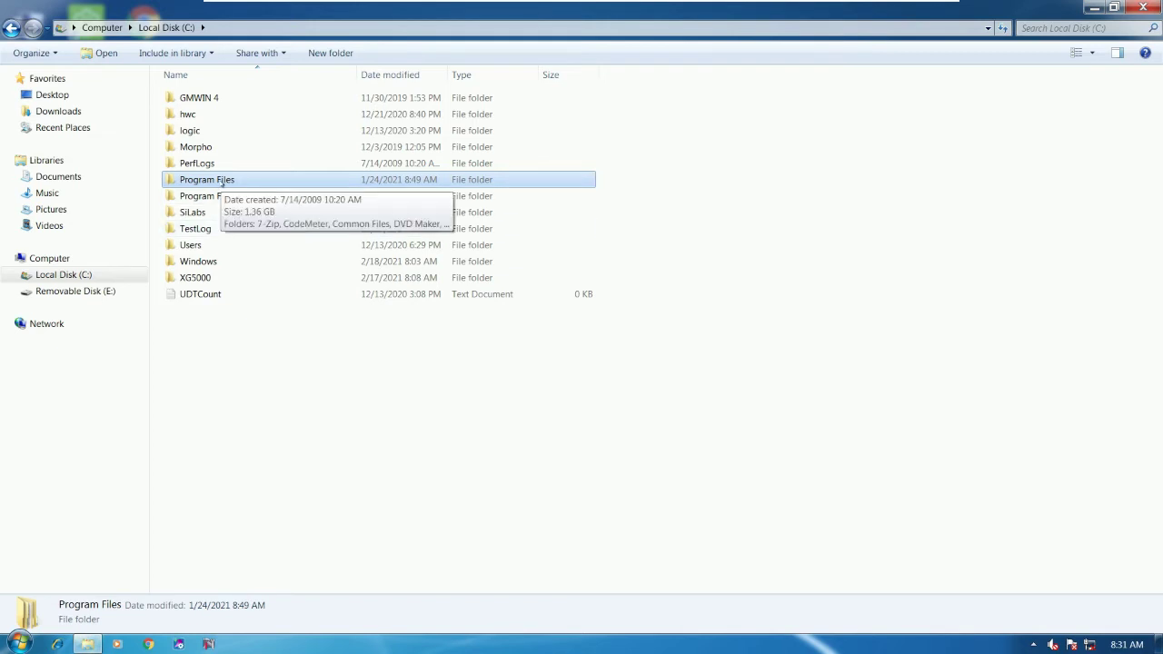
right_click(56, 259)
left_click(91, 405)
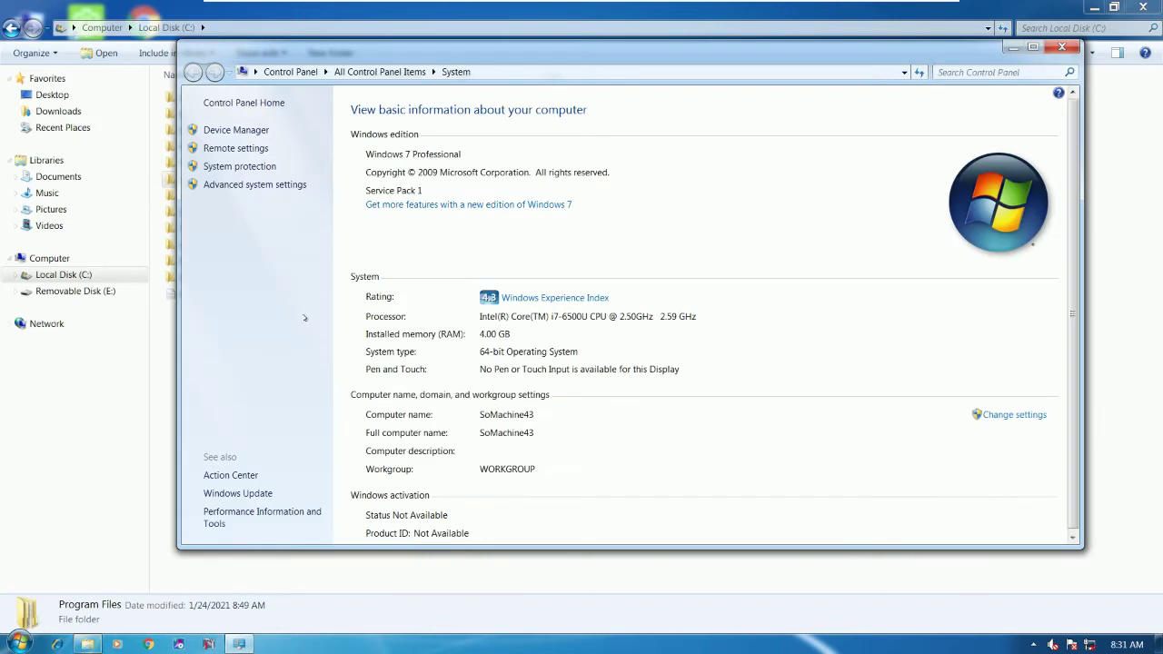
scroll(462, 339, "down", 1)
scroll(462, 339, "up", 1)
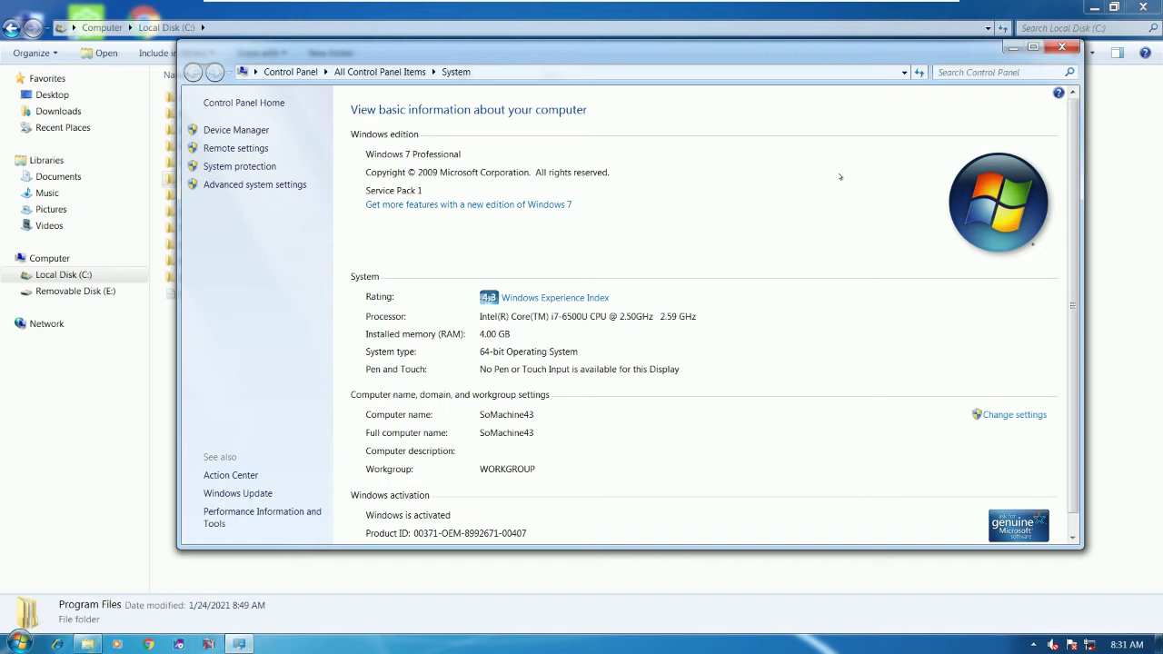
left_click(1061, 47)
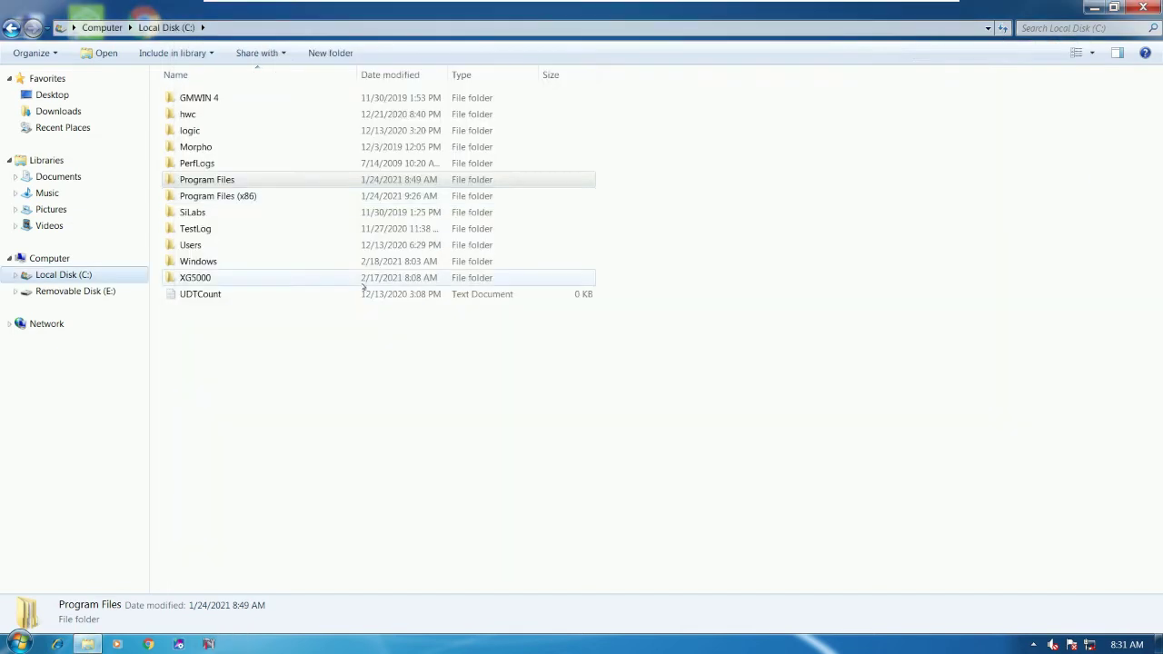
Go to the projects folder at Program Files (x86)\Proficy\Proficy CIMPLICITY on drive C
left_click(227, 198)
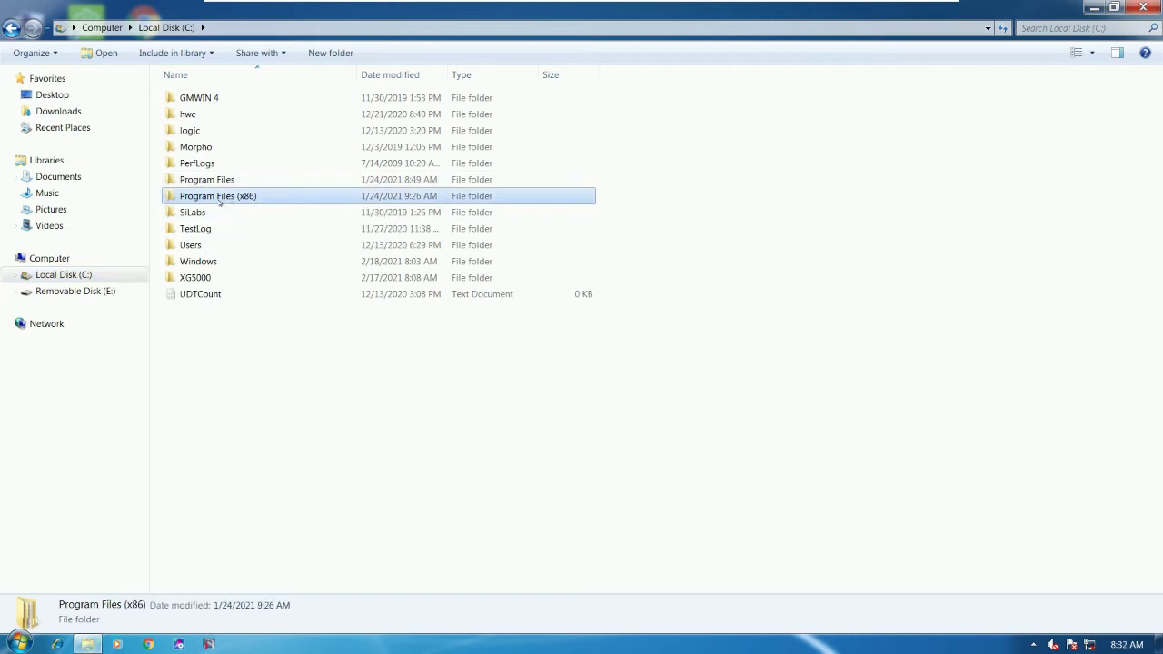
double_click(219, 200)
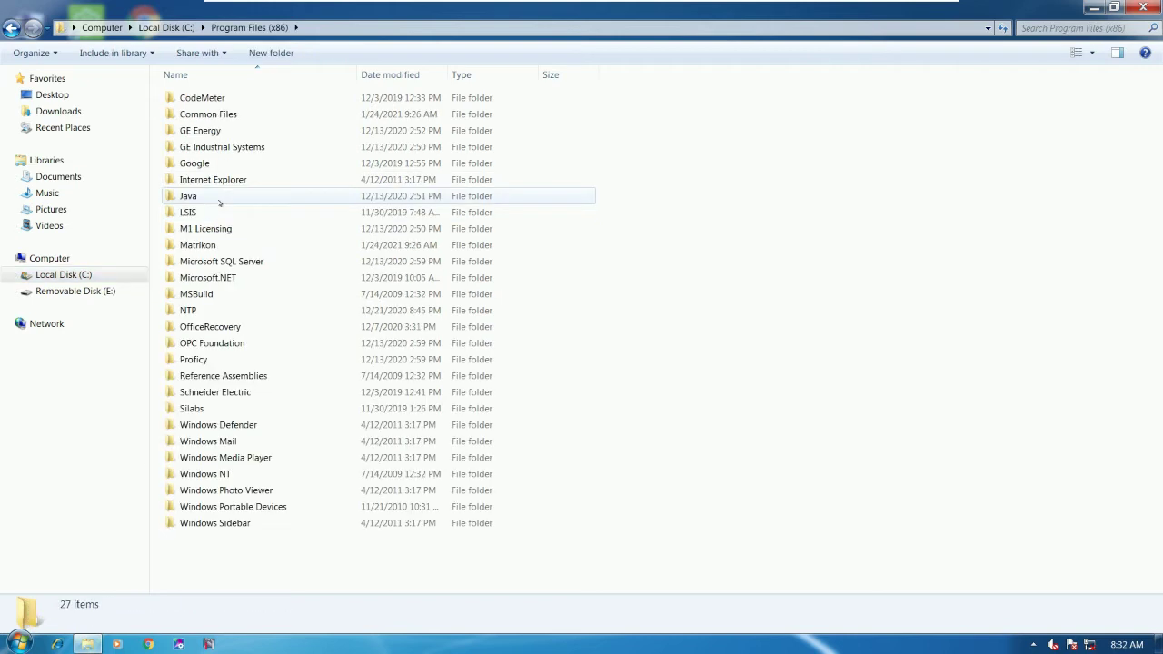
left_click(215, 360)
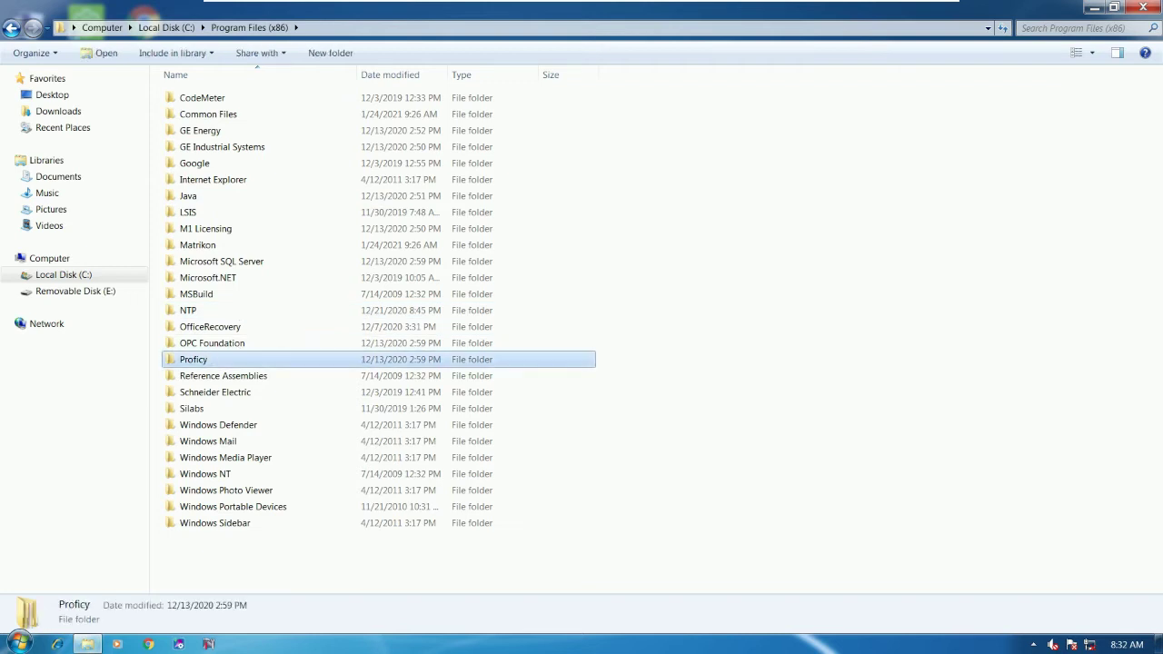
double_click(208, 363)
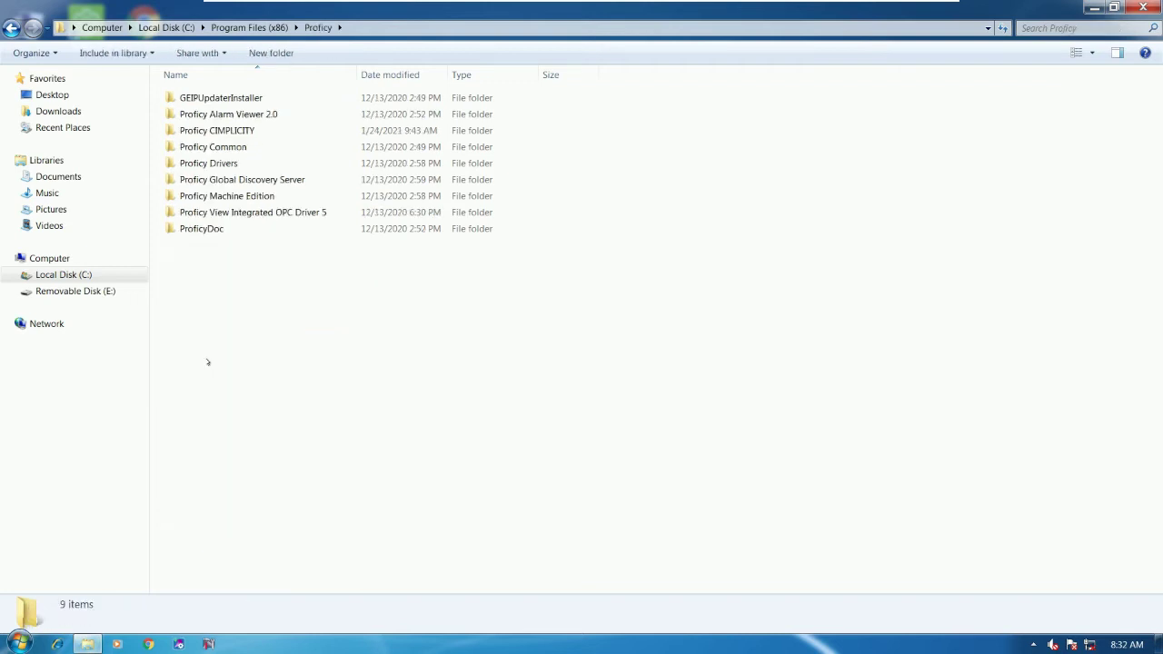
double_click(241, 134)
scroll(237, 142, "down", 2)
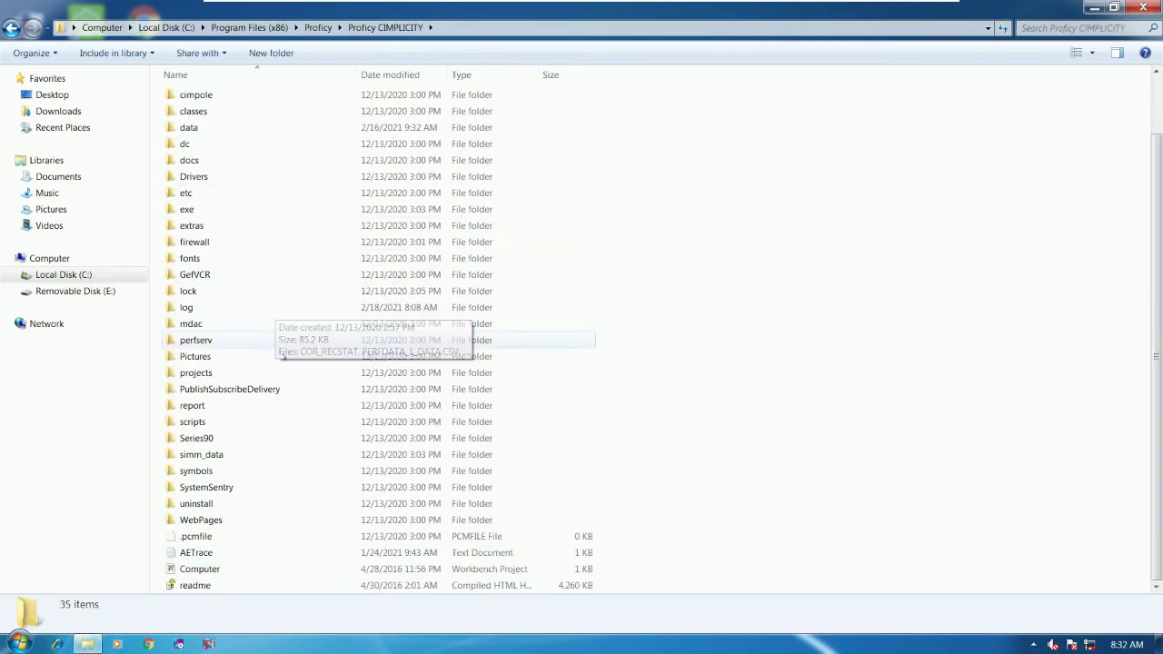
double_click(207, 375)
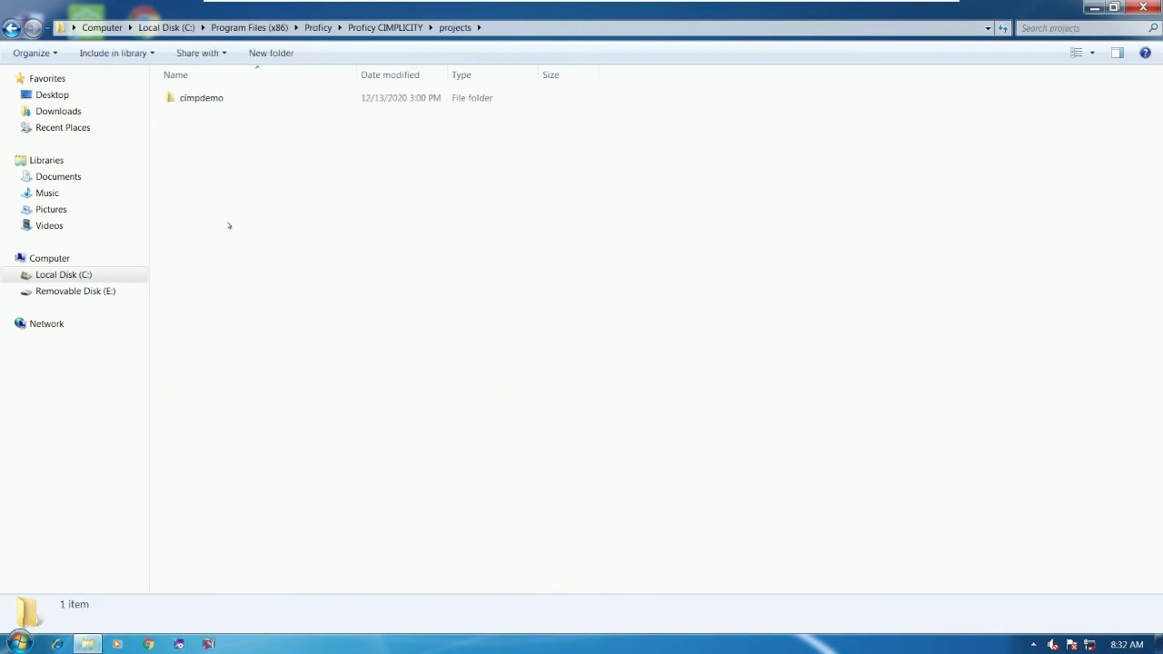
Open the CIMPDEMO Workbench project from the cimpdemo folder
left_click_drag(300, 144, 182, 91)
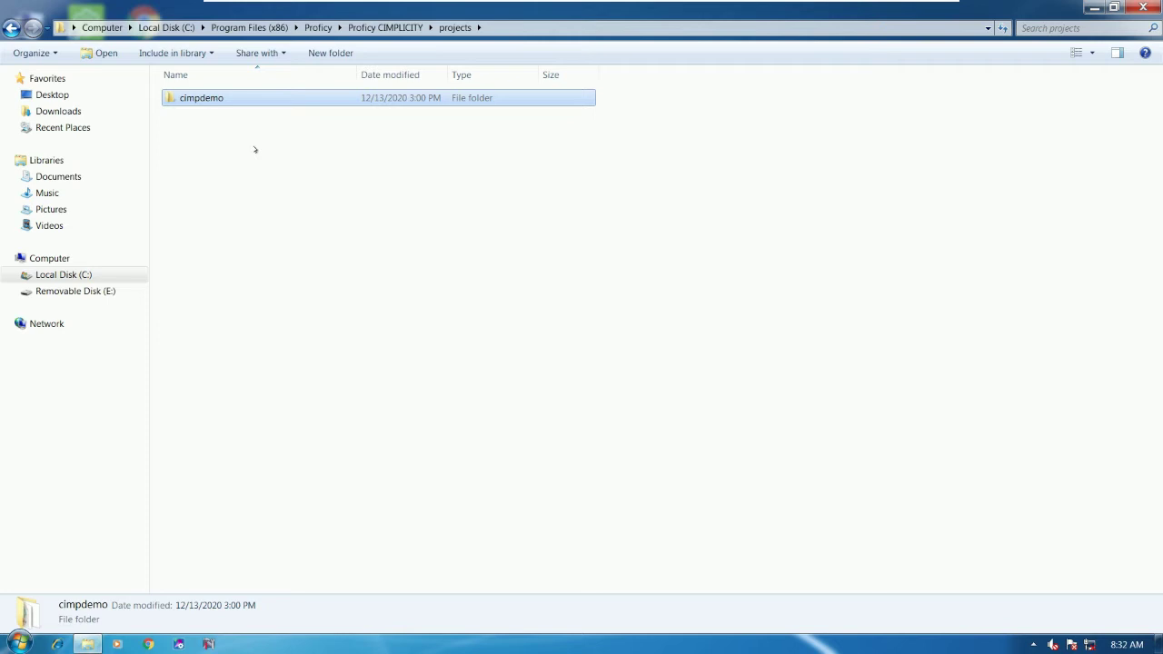
double_click(212, 98)
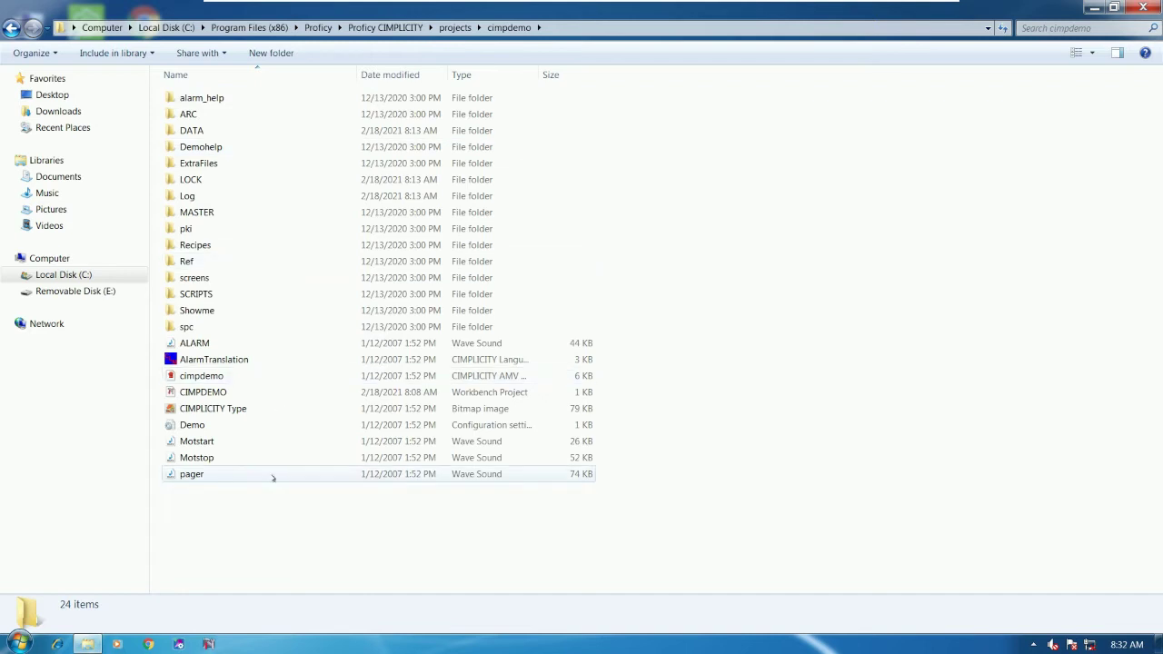
left_click(209, 394)
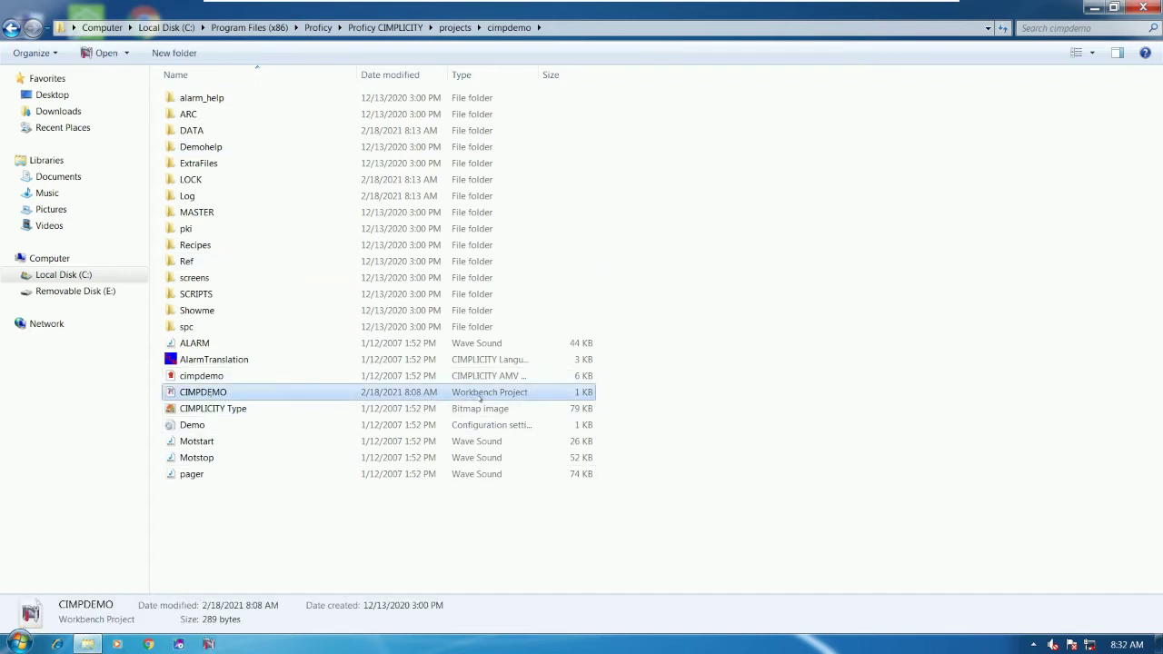
double_click(210, 393)
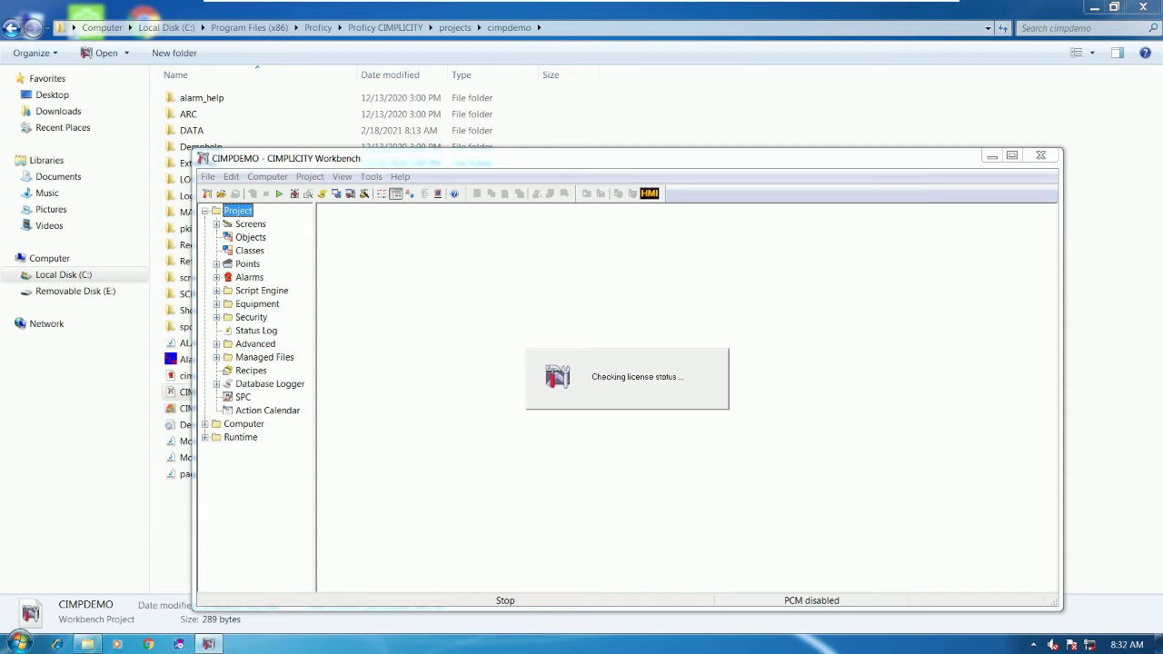
Review the demo project's Screens, Points, Alarms and SPC contents
left_click(259, 226)
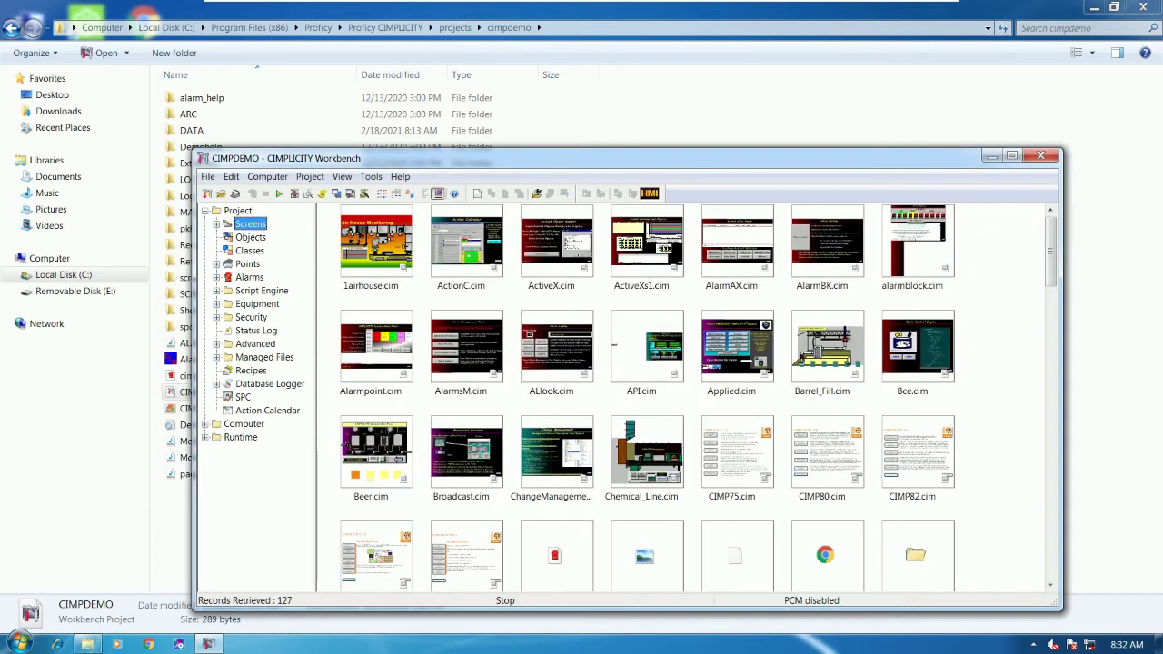
left_click(246, 264)
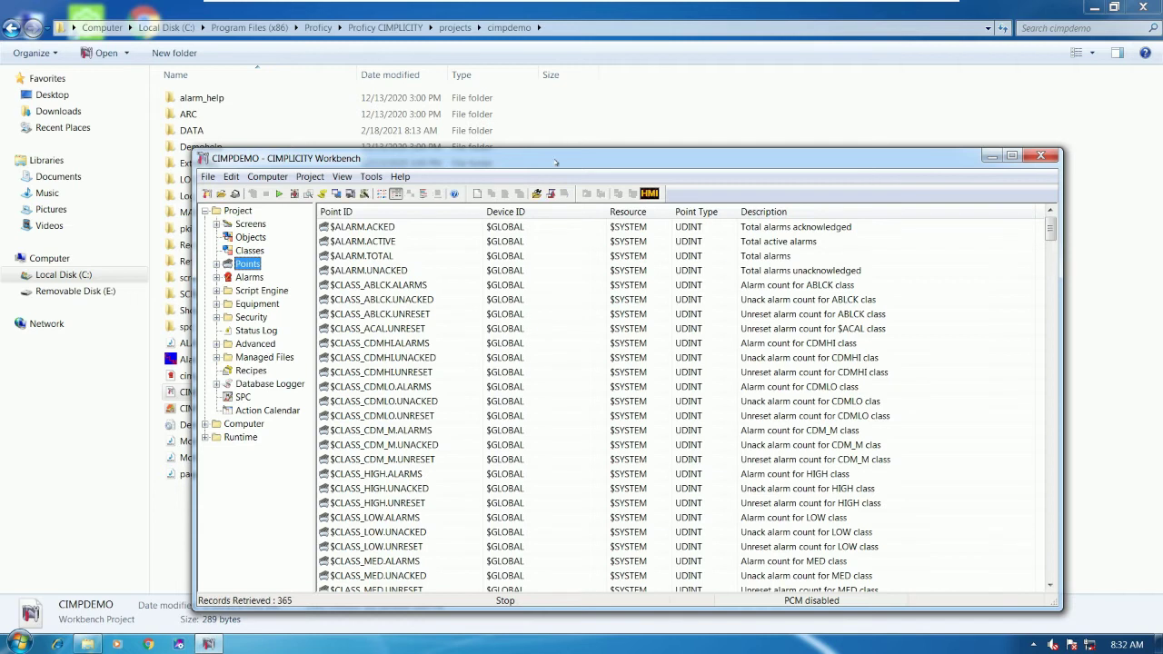
left_click(244, 277)
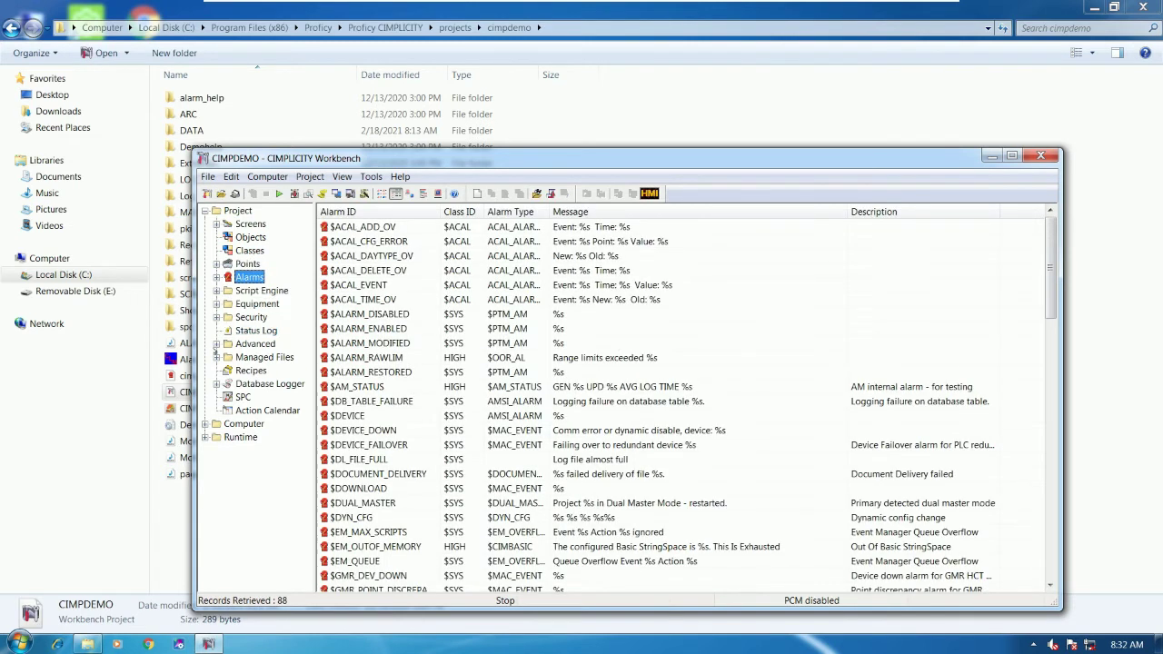
left_click(241, 398)
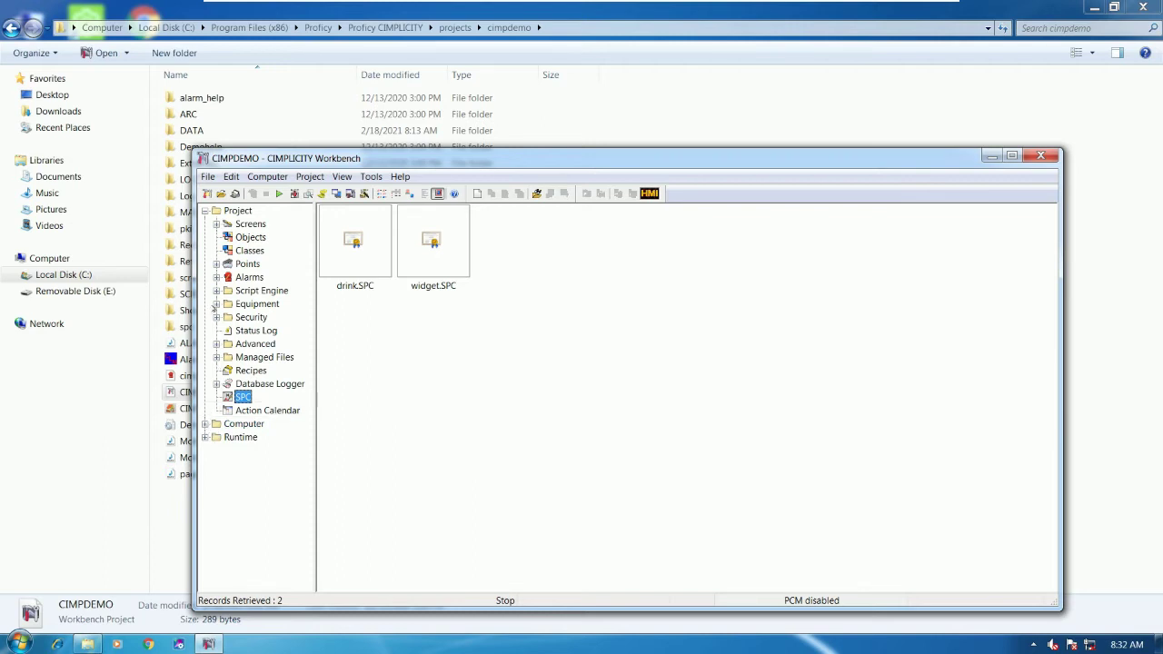
Expand the project's Equipment and Script Engine groups and open the 1_pointselect.bcl script to read its code
left_click(216, 305)
left_click(216, 291)
left_click(260, 317)
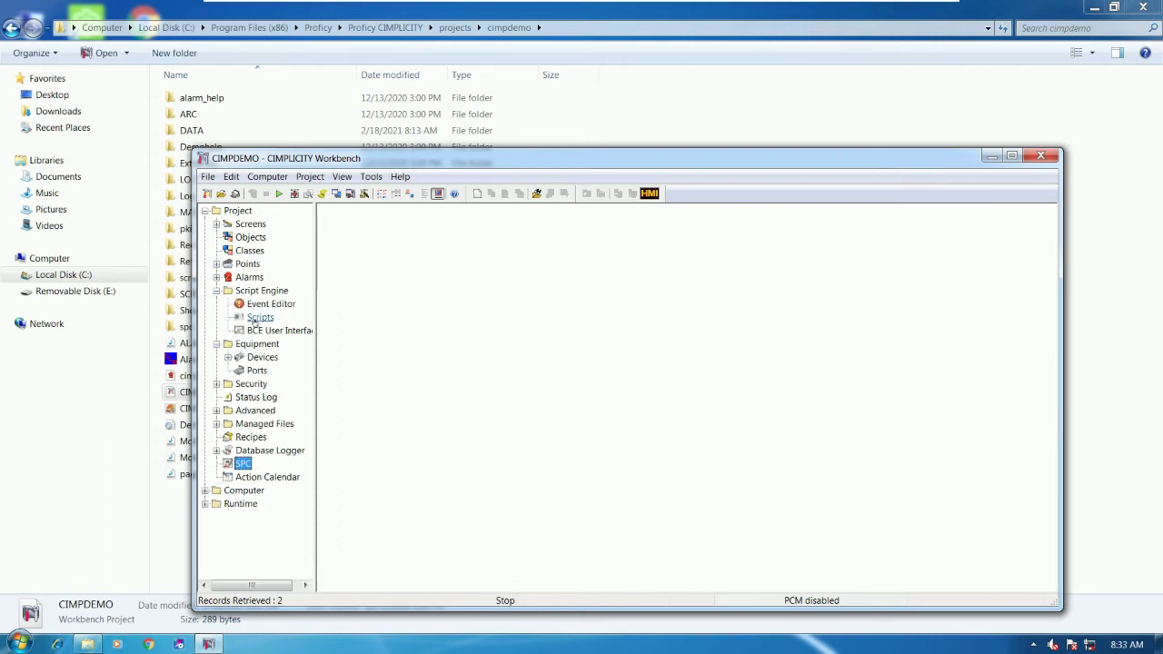
left_click(273, 331)
left_click(260, 317)
double_click(377, 241)
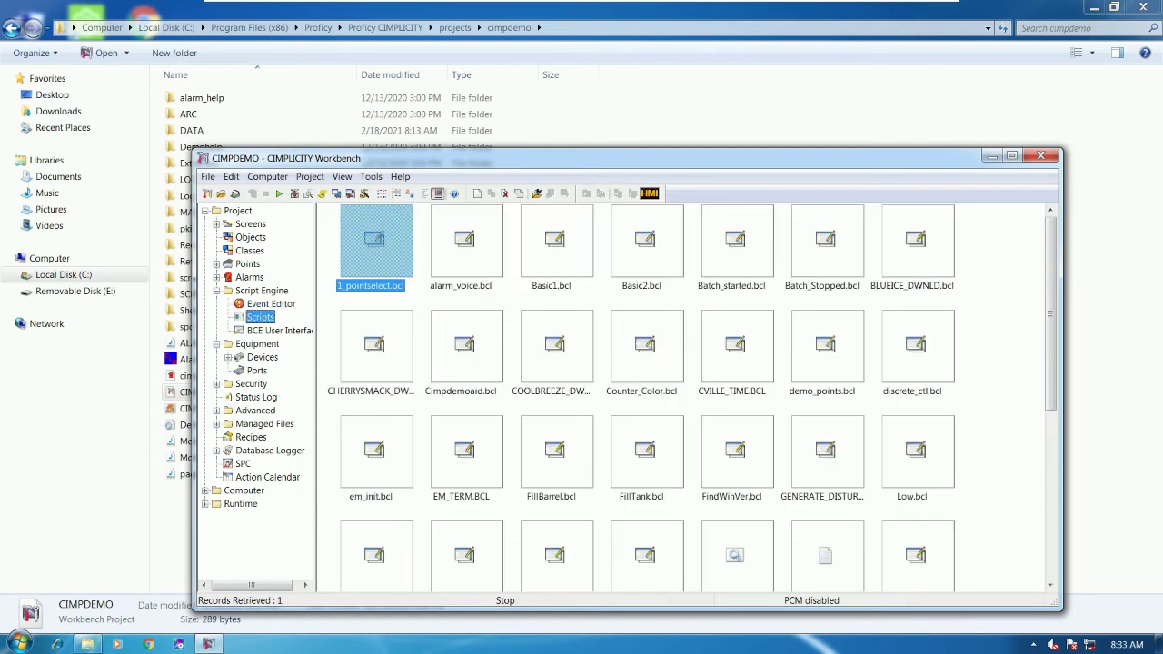
left_click(223, 181)
scroll(392, 189, "down", 15)
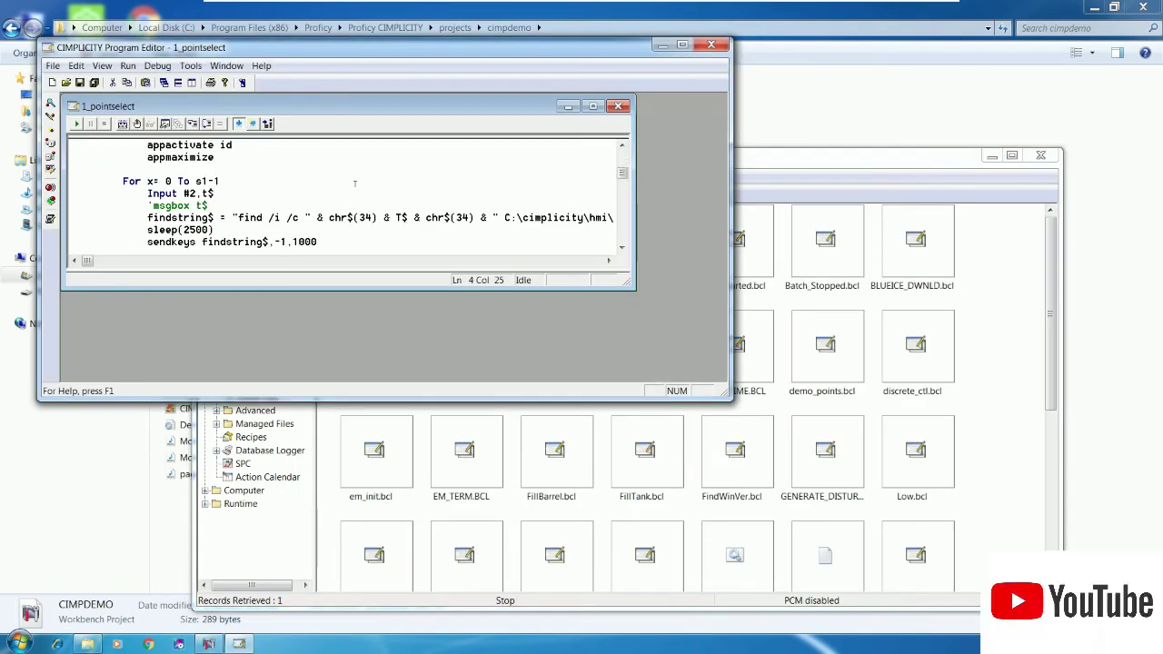
Close the script editor, the CIMPDEMO project window and the file explorer
left_click(712, 44)
left_click(1041, 155)
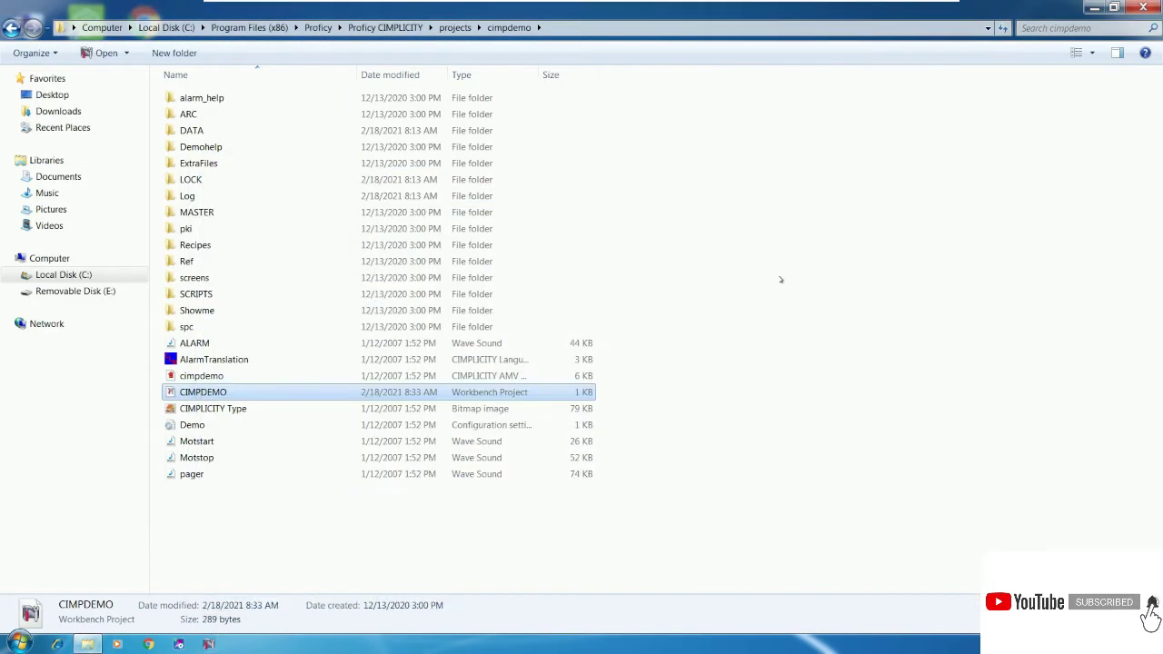
left_click(1143, 7)
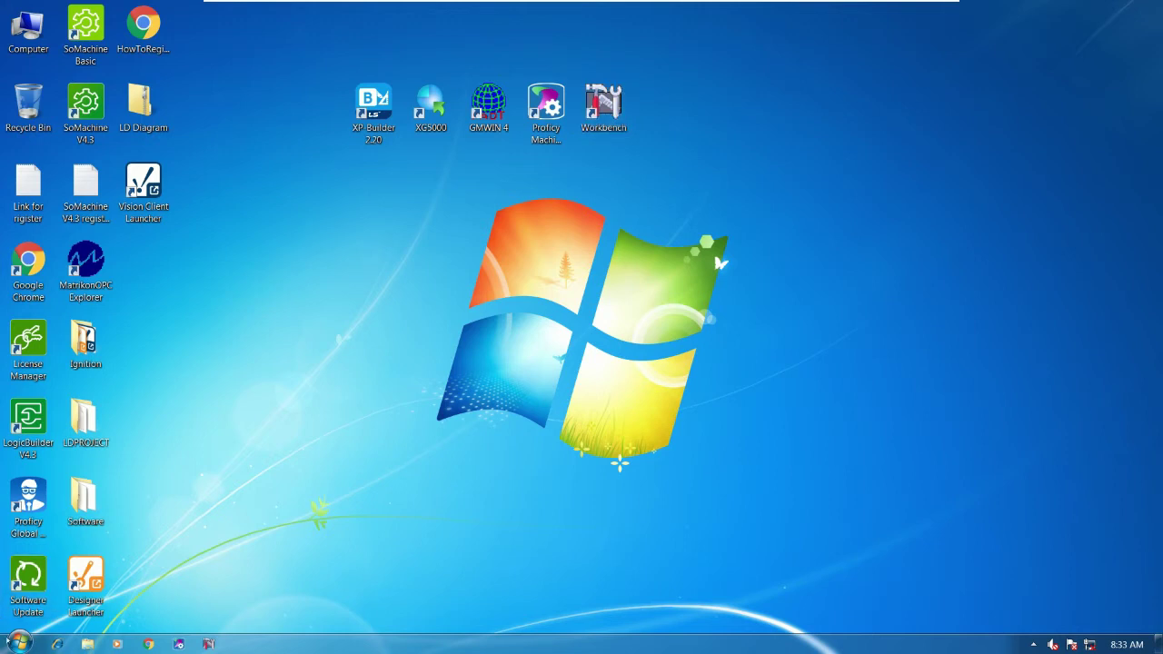
Launch Workbench from the installed Proficy HMI SCADA - CIMPLICITY 9.5 programs
left_click(19, 644)
left_click(54, 581)
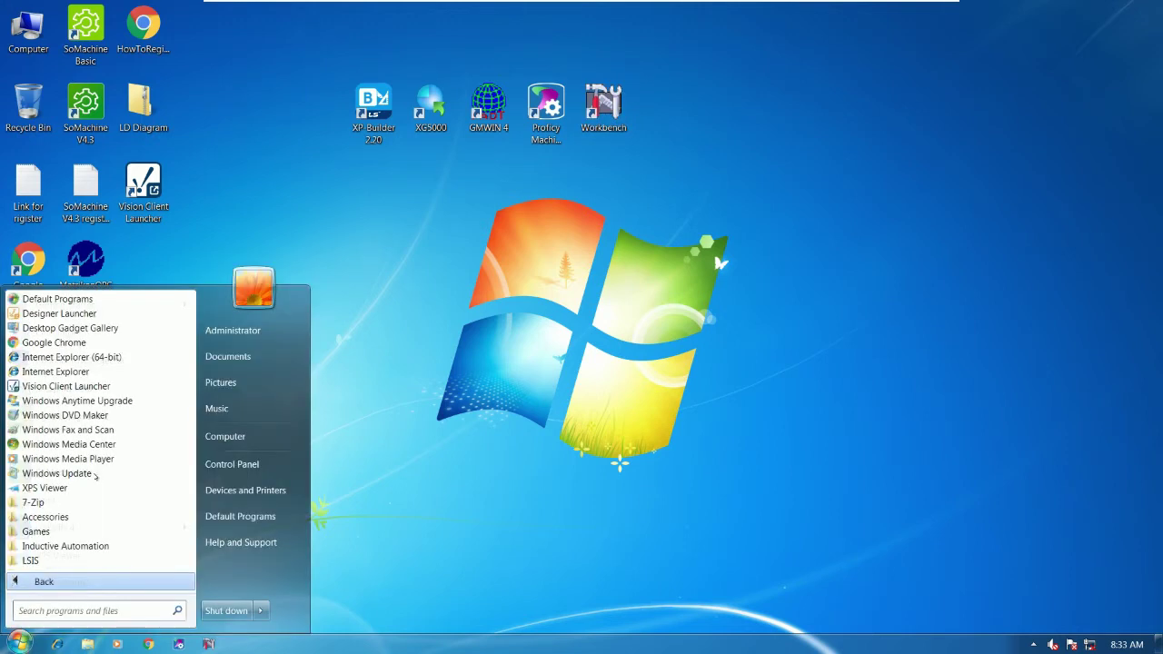
scroll(91, 482, "down", 4)
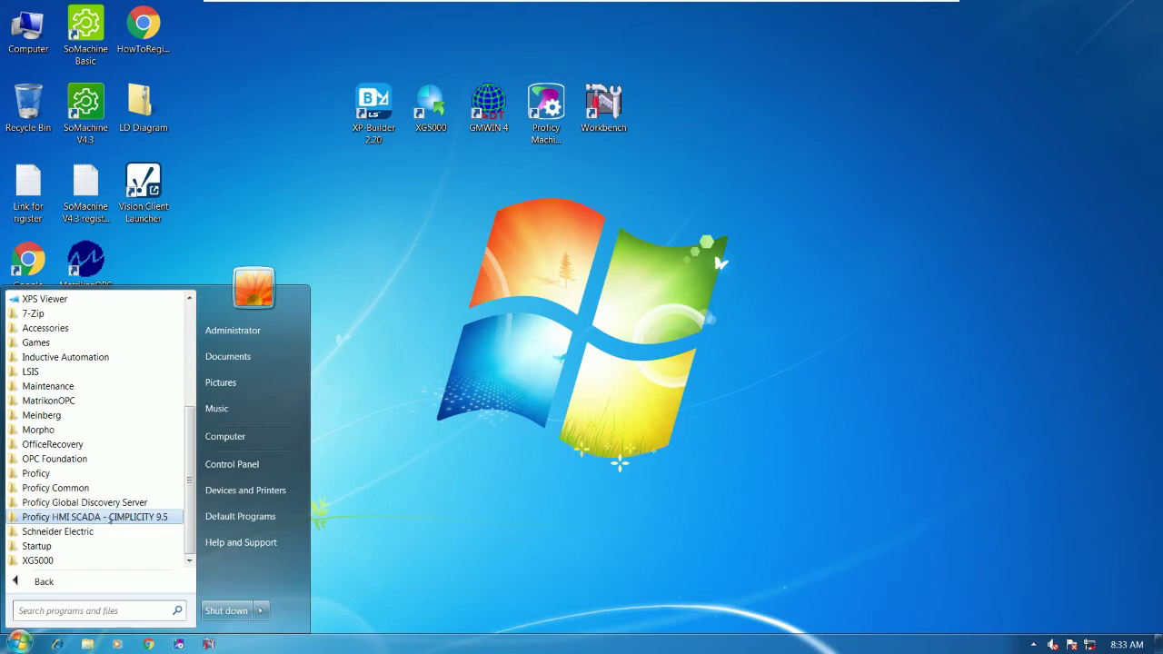
left_click(119, 517)
scroll(120, 520, "down", 6)
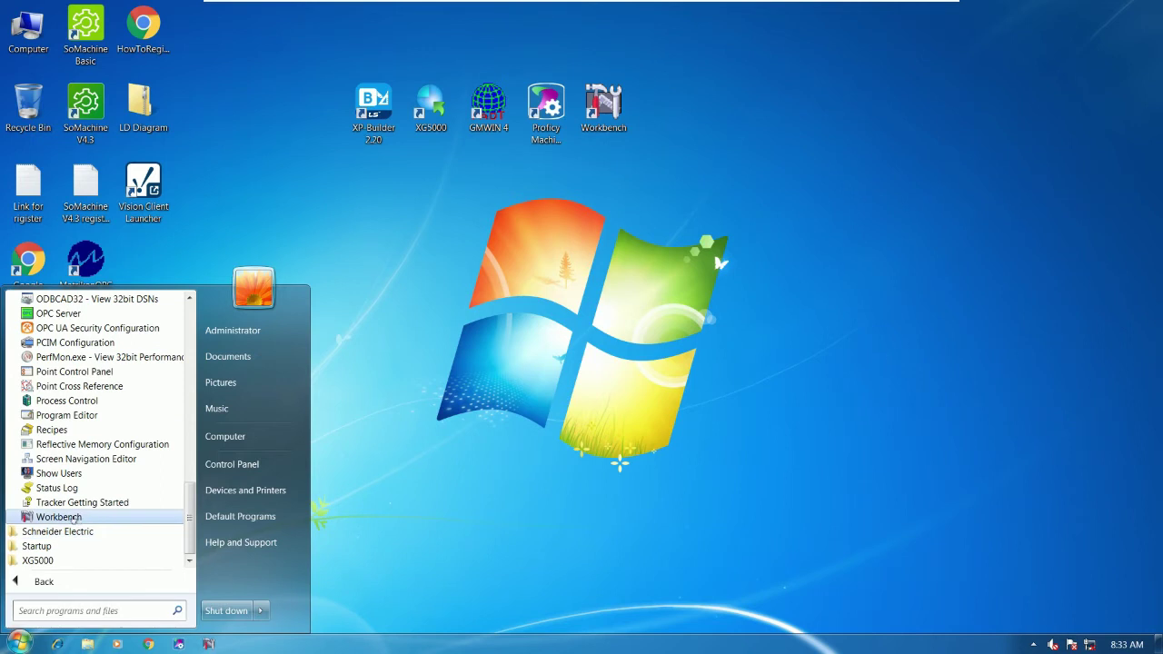
left_click(60, 517)
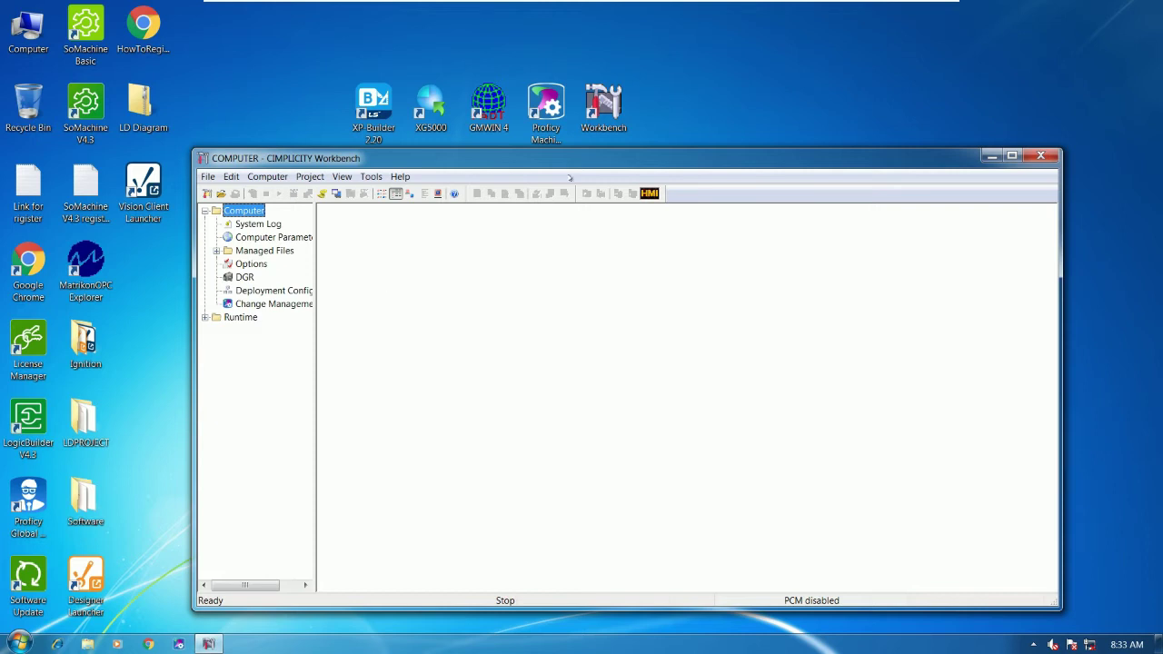
Maximize the Workbench window, start opening a project and browse to C:\Program Files (x86)\Proficy
double_click(615, 162)
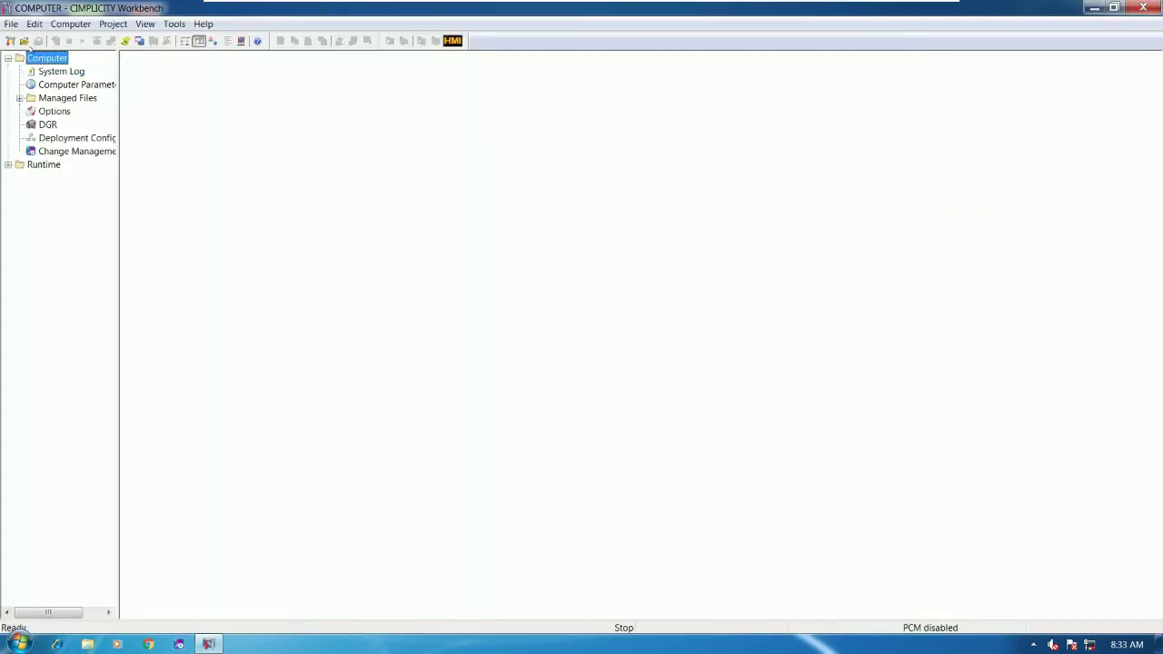
key("ctrl+o")
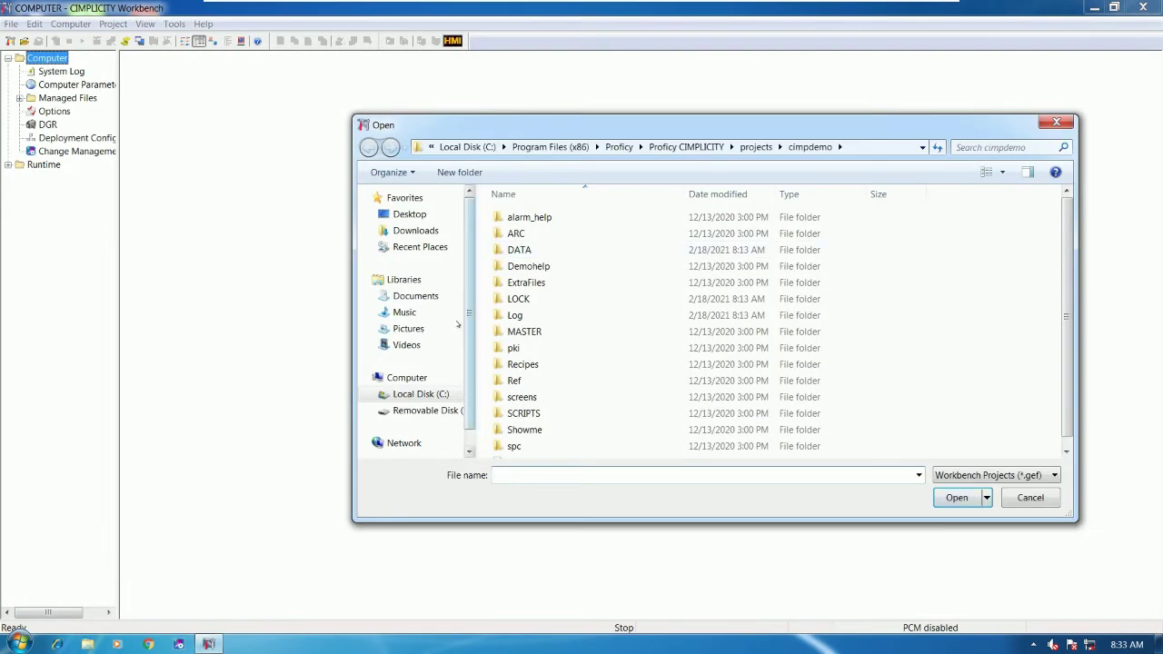
left_click(441, 396)
left_click(563, 317)
double_click(565, 317)
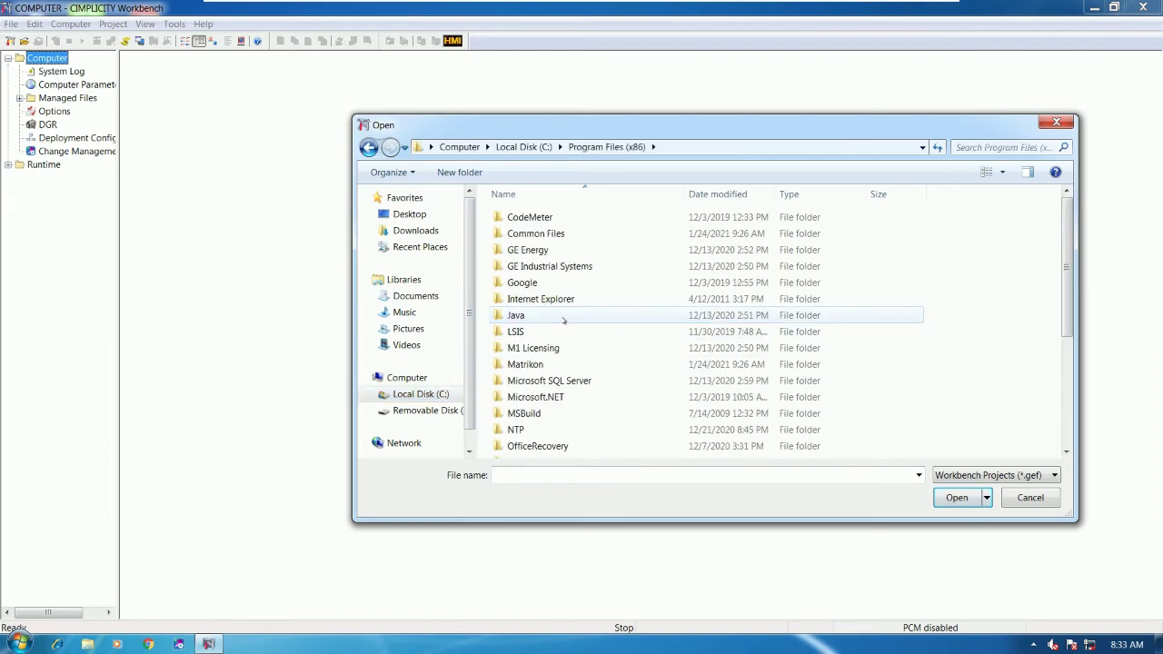
scroll(563, 320, "down", 3)
left_click(528, 337)
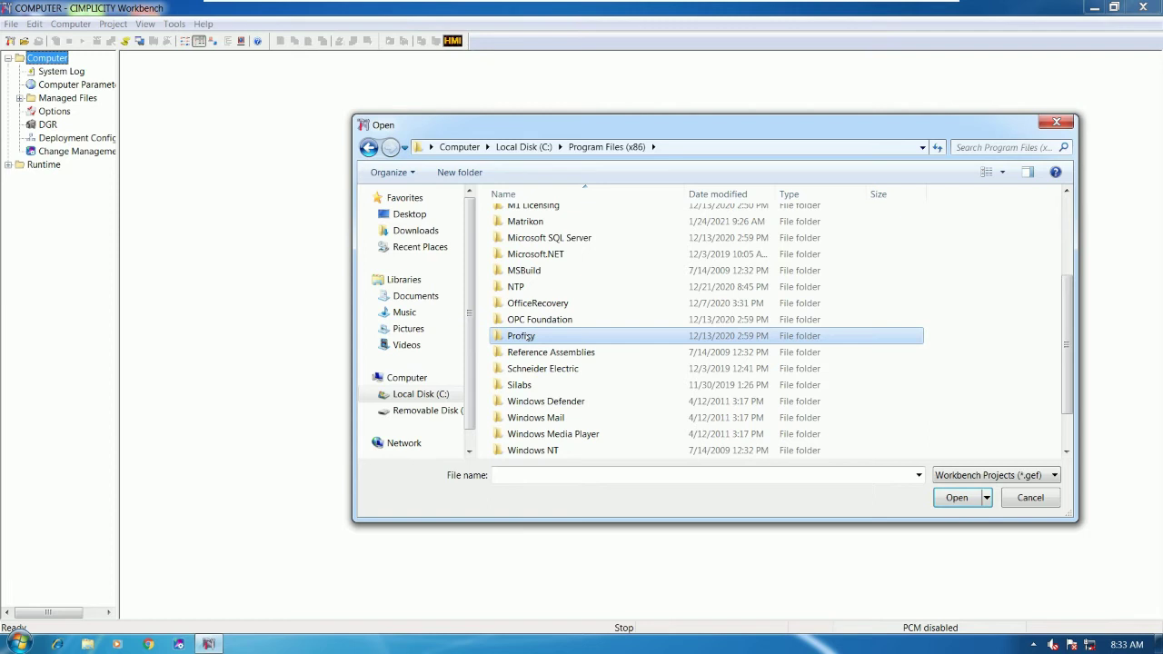
double_click(528, 336)
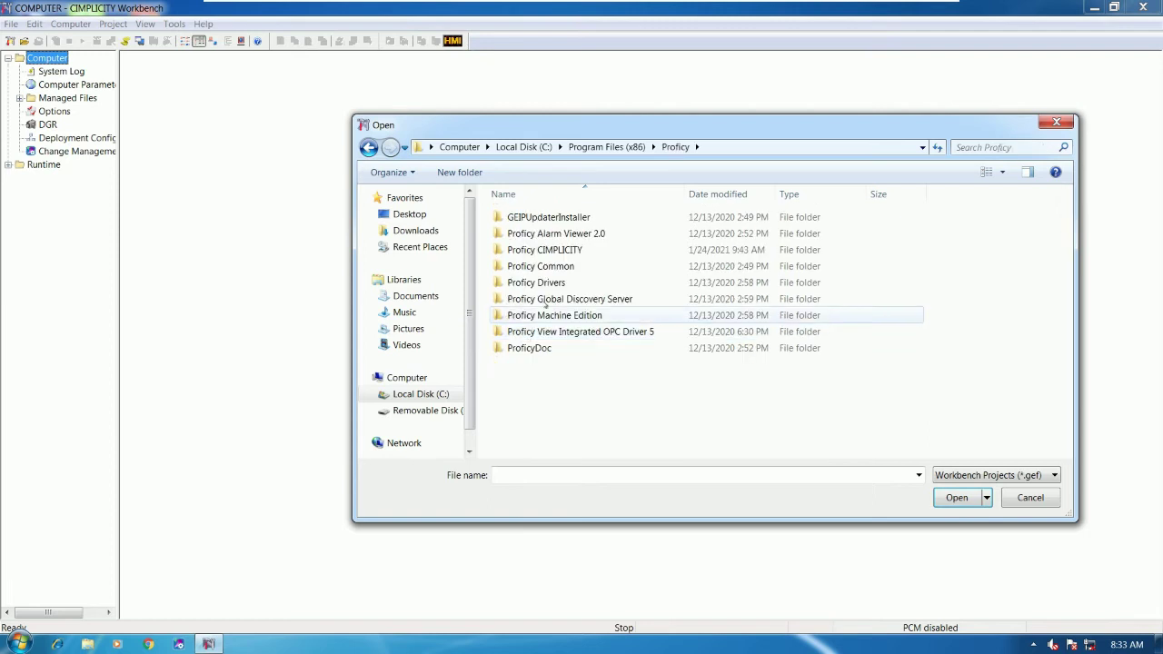
Open the CIMPDEMO Workbench project from the Proficy CIMPLICITY\projects\cimpdemo folder
double_click(546, 250)
scroll(543, 309, "down", 2)
scroll(545, 322, "down", 2)
double_click(550, 371)
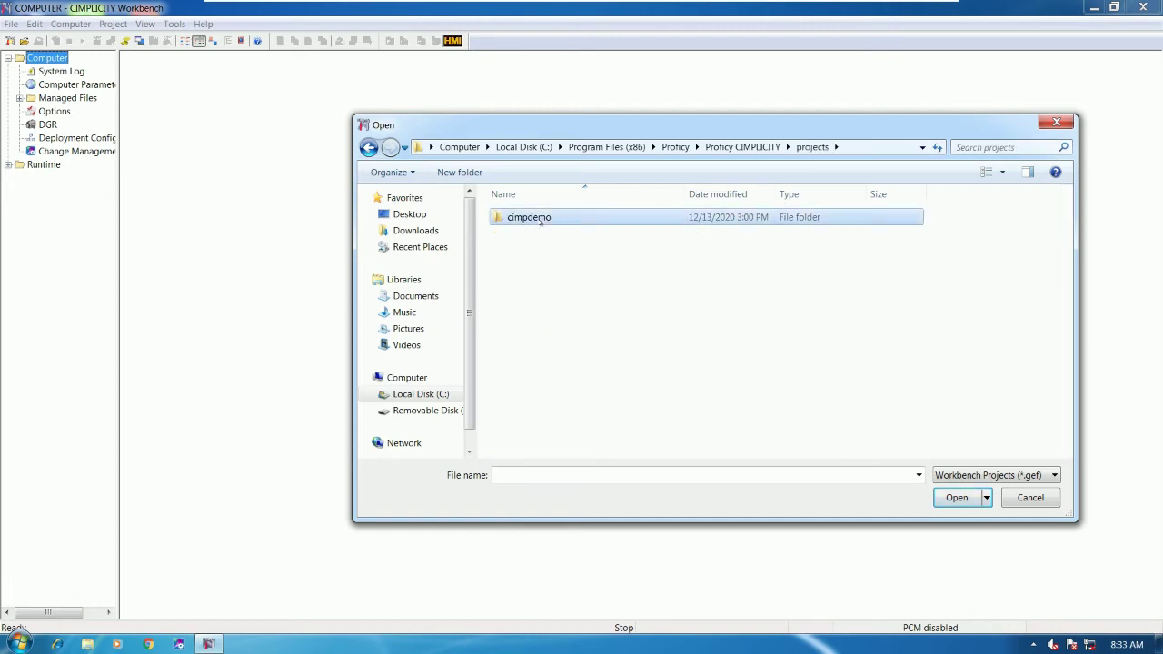
double_click(541, 221)
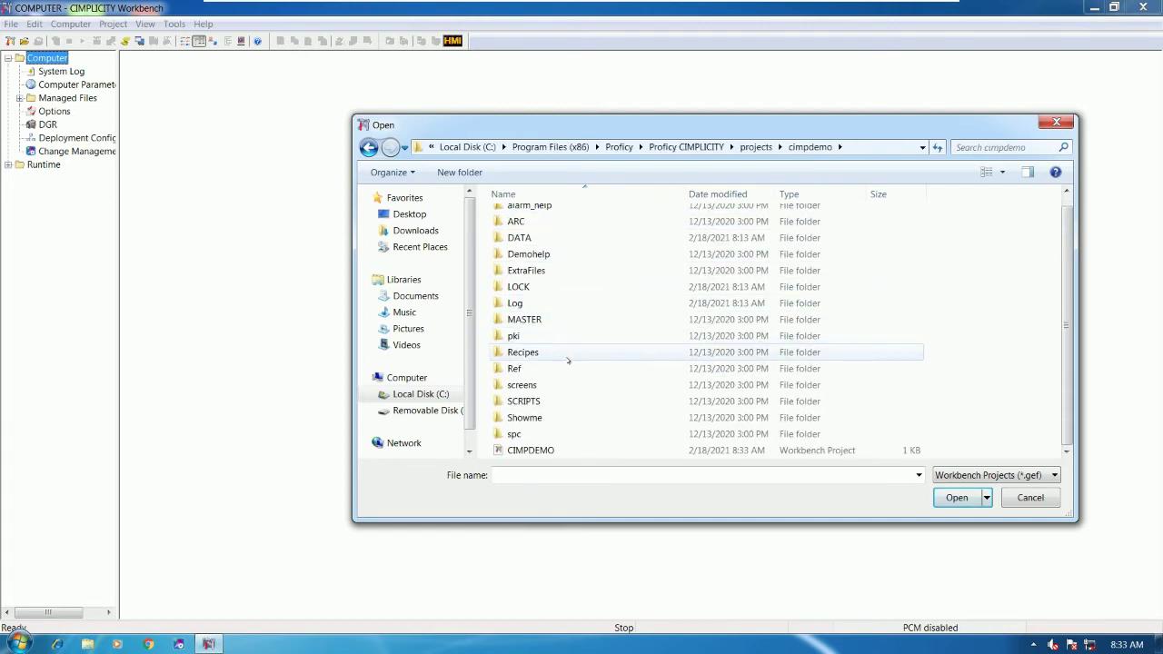
left_click(546, 452)
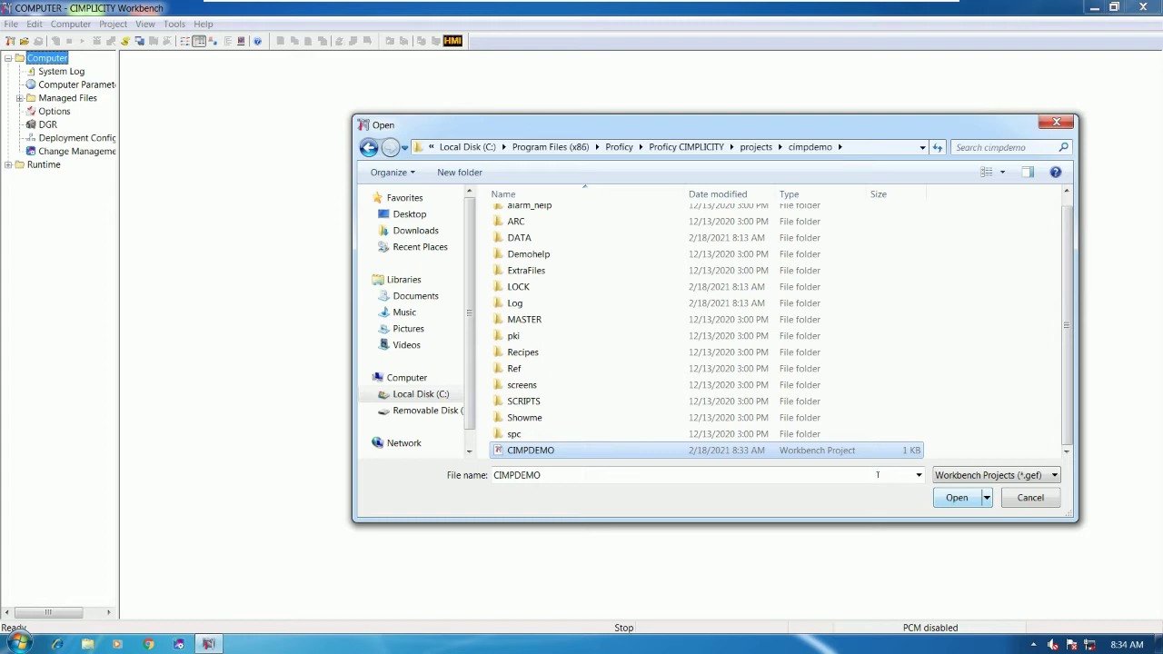
left_click(937, 492)
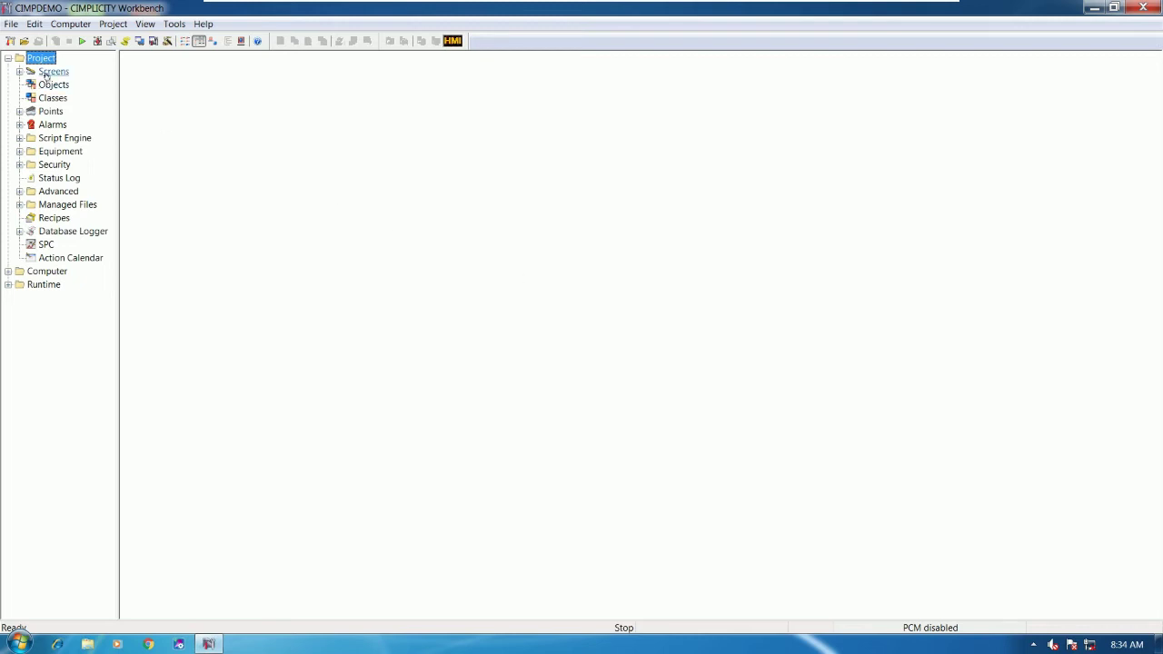
Display the project's Screens and run the CIMPDEMO project, moving the startup progress window higher
left_click(48, 72)
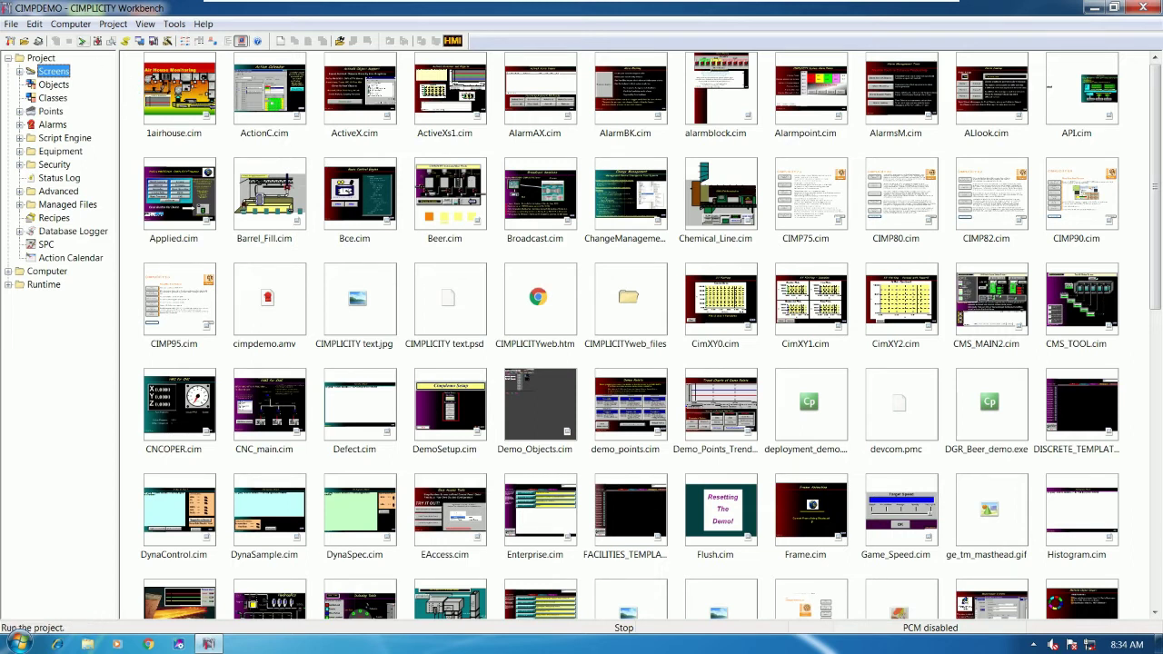
left_click(83, 41)
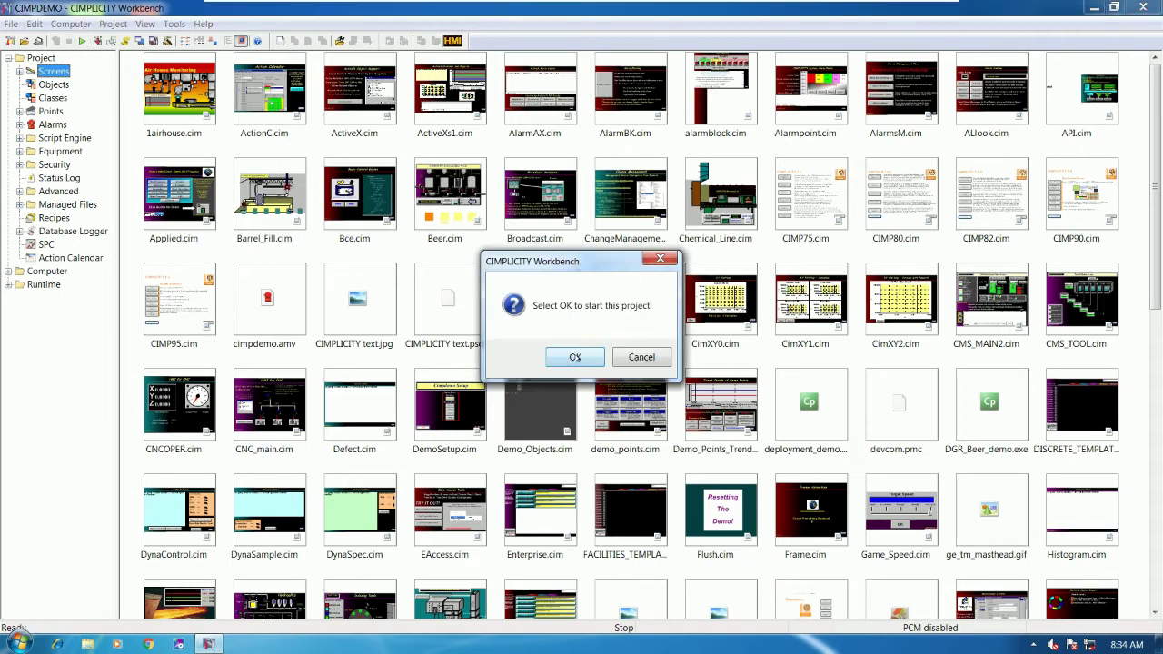
left_click(577, 357)
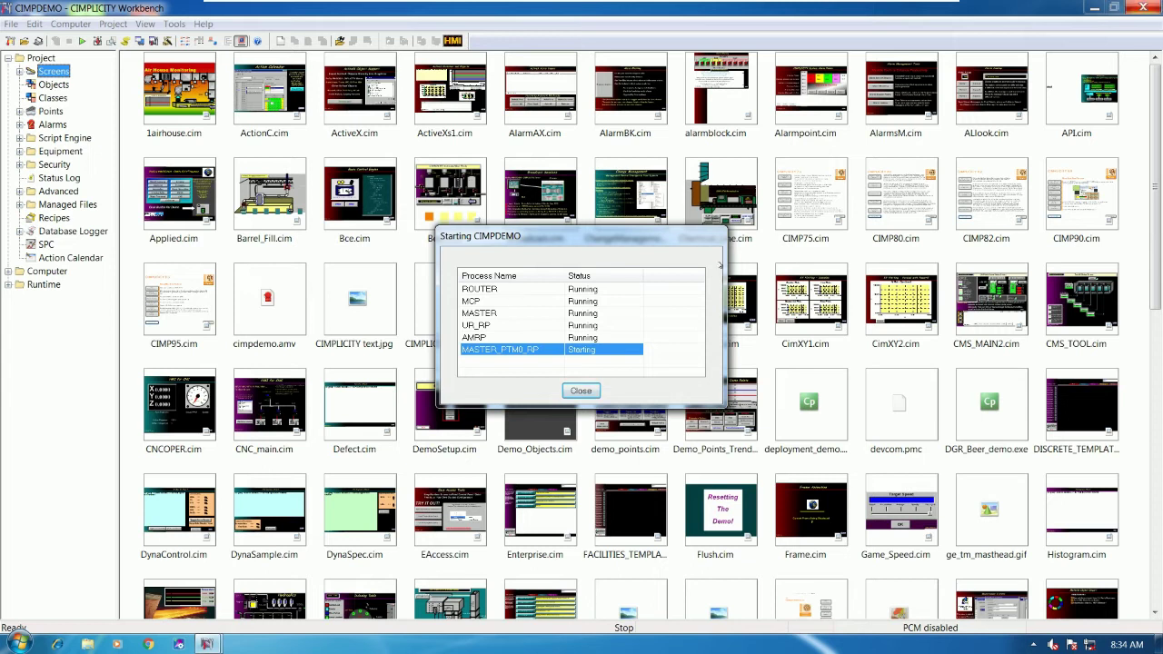
left_click_drag(699, 241, 697, 187)
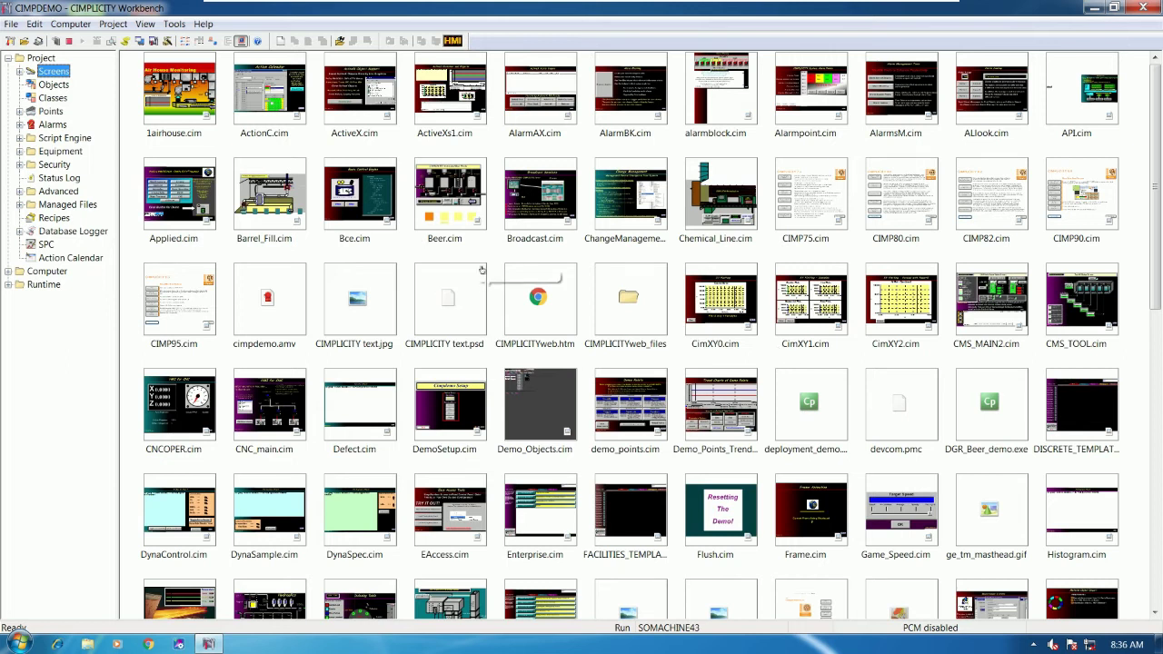
Open the 1airhouse.cim screen in the running project and maximize its window
left_click(187, 107)
left_click(264, 102)
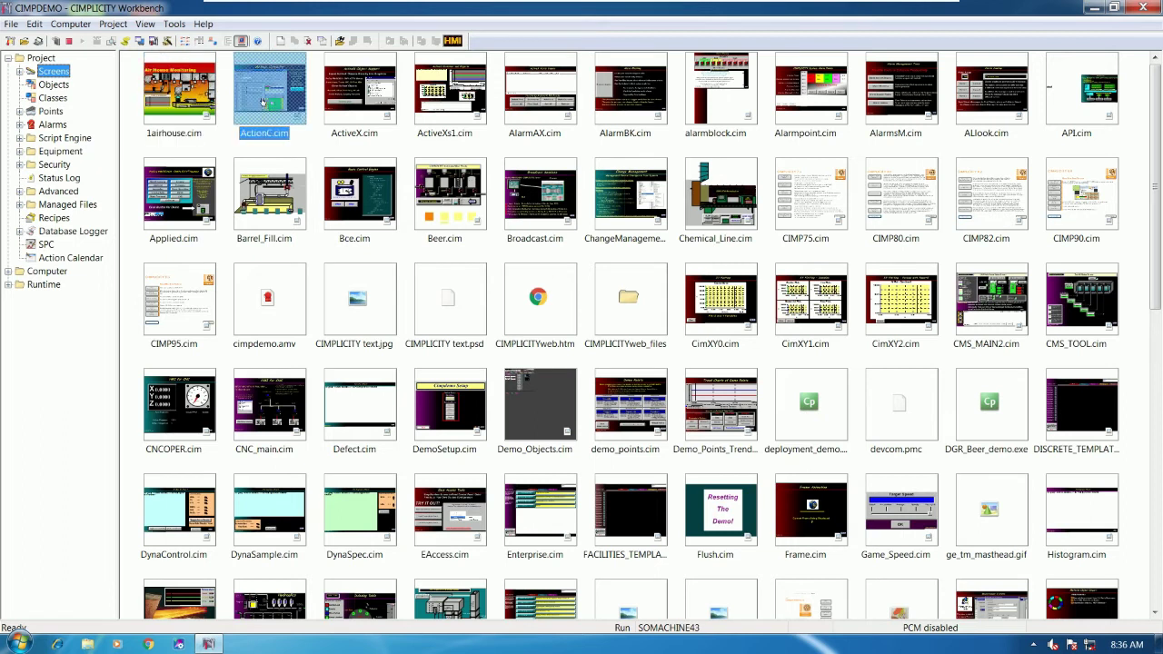
double_click(186, 89)
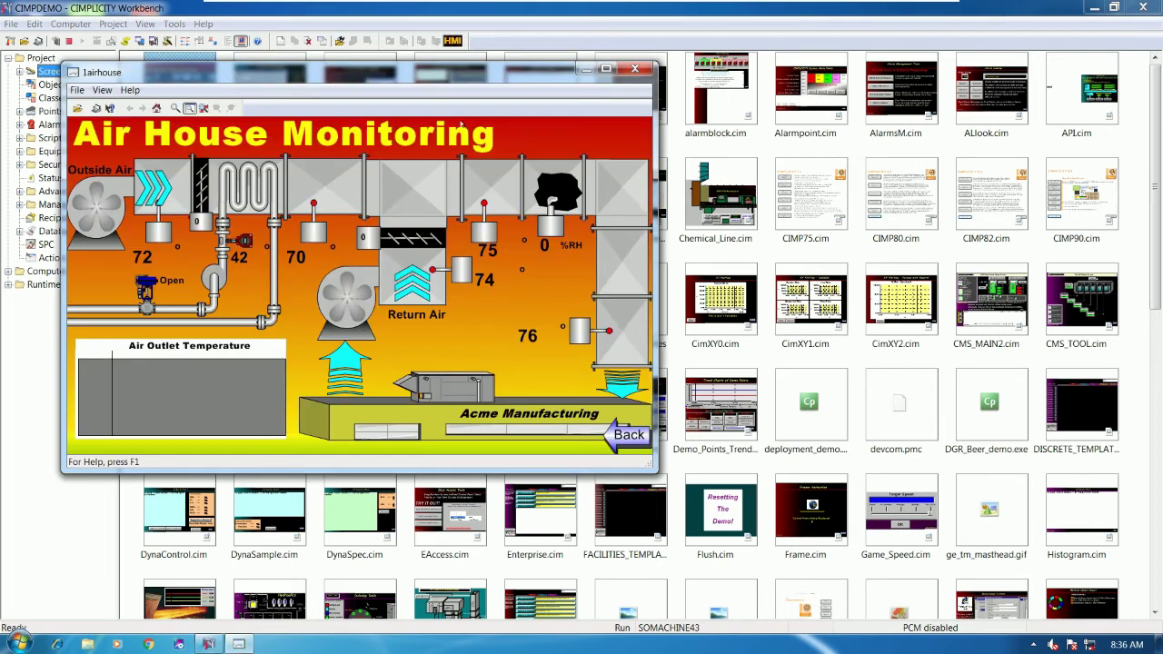
double_click(506, 75)
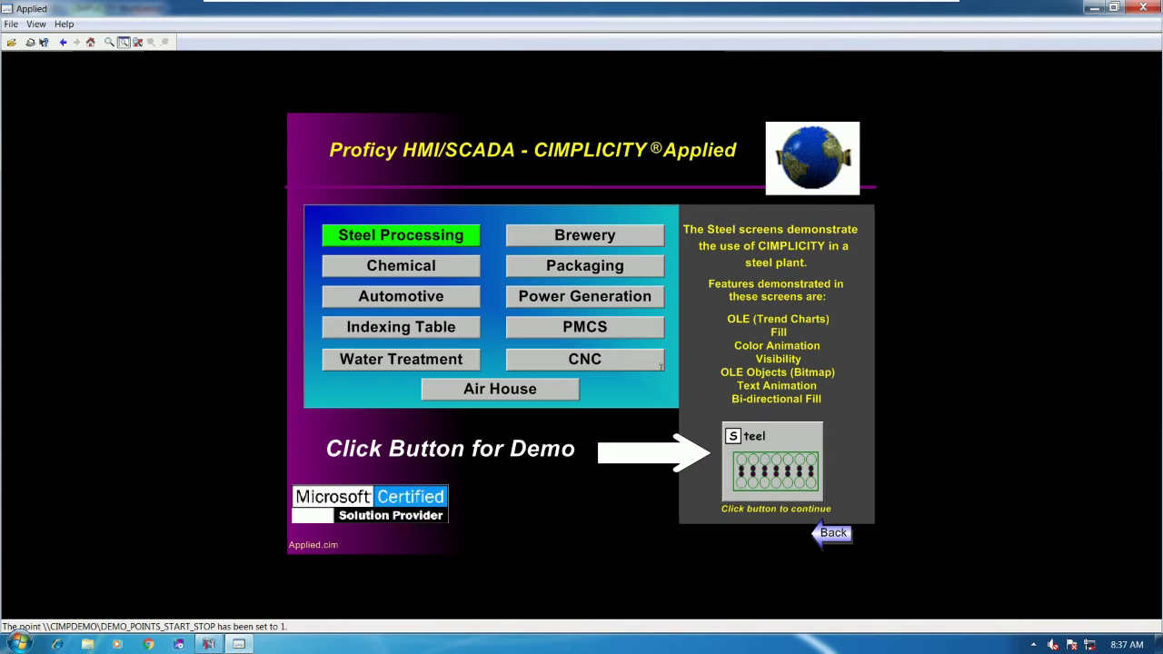
Open the Power Generation demo's Turbine screen from the Applied overview and enlarge the display
left_click(578, 309)
left_click(578, 309)
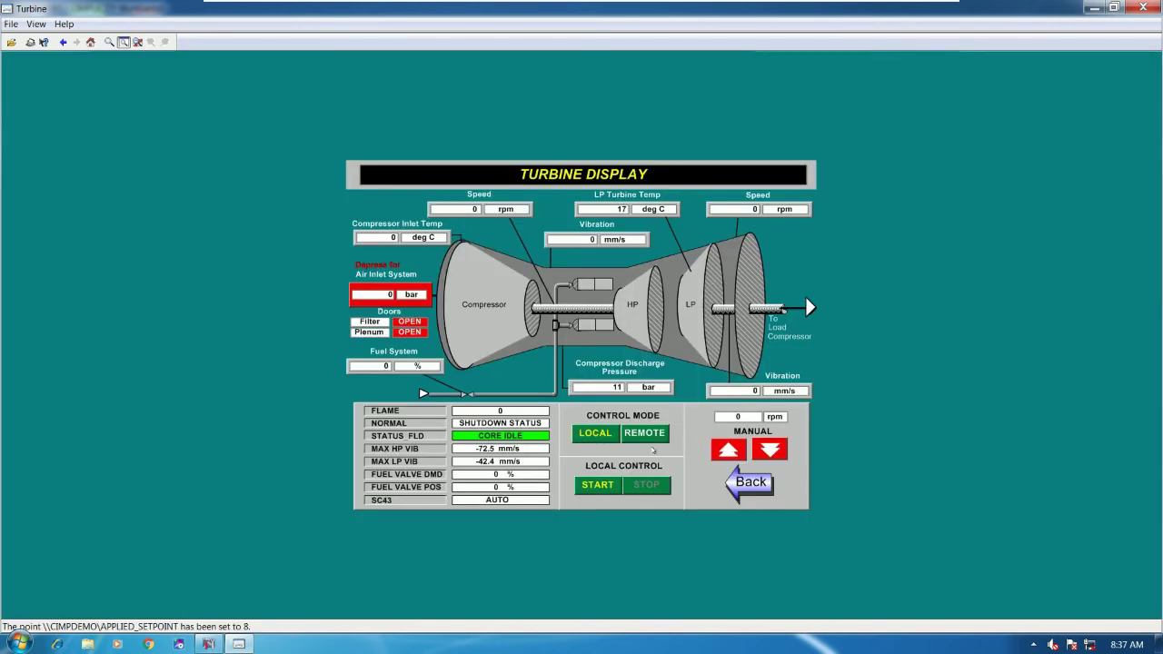
scroll(777, 537, "up", 4)
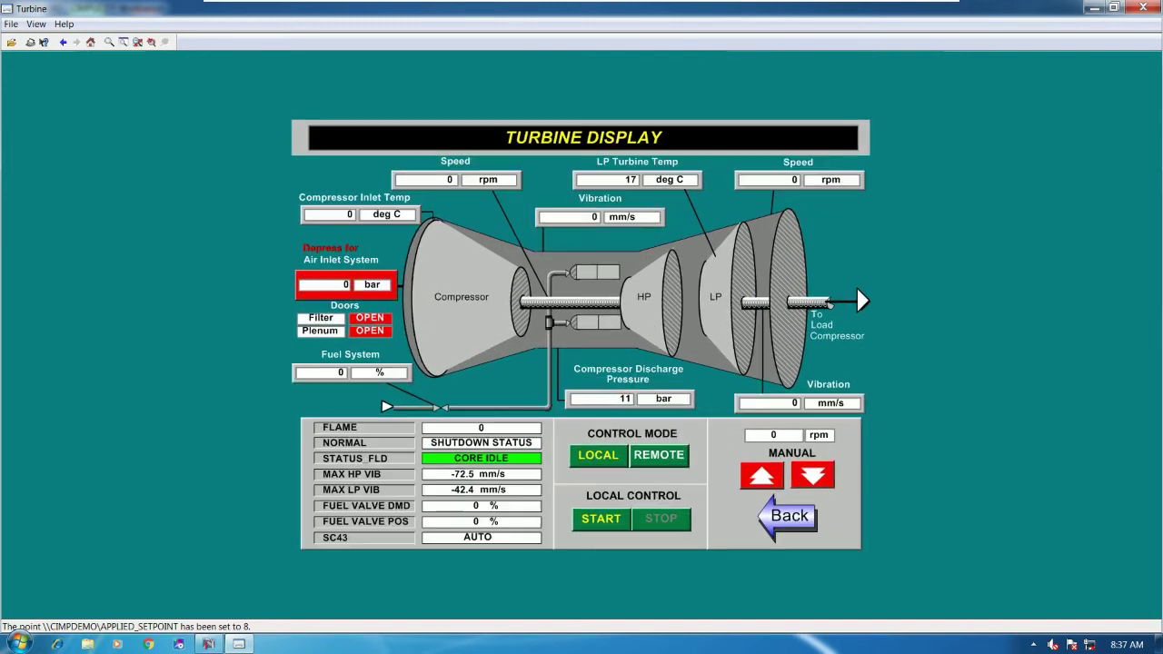
scroll(581, 335, "up", 1)
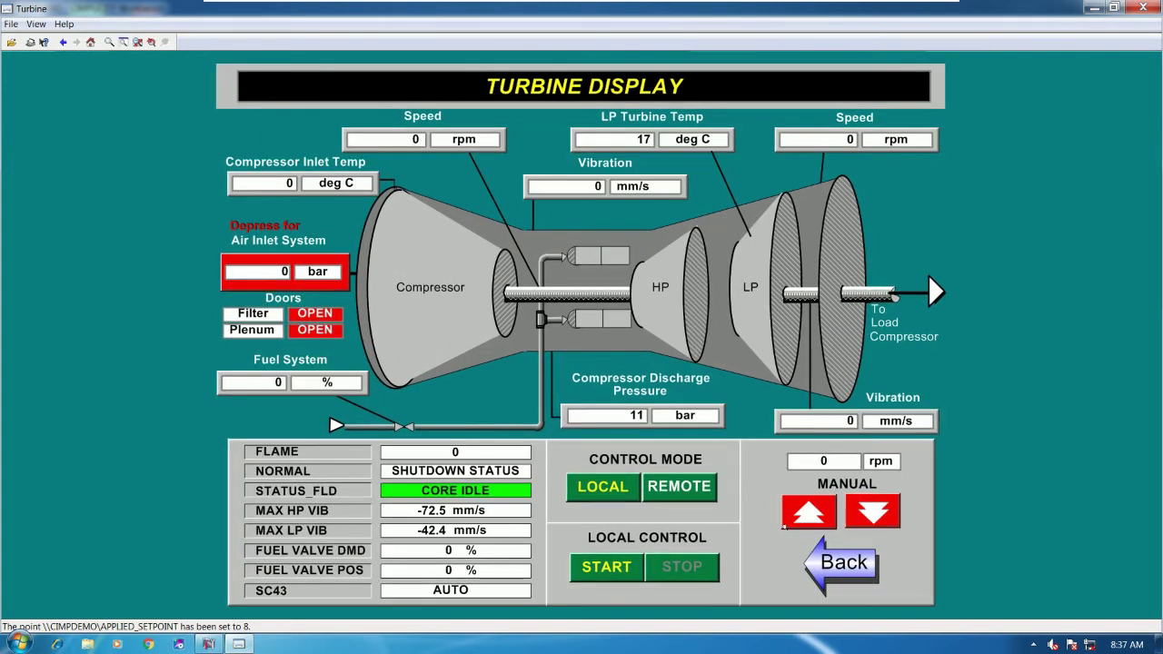
Set the turbine's control mode to Remote and start the turbine, confirming the start request
left_click(674, 489)
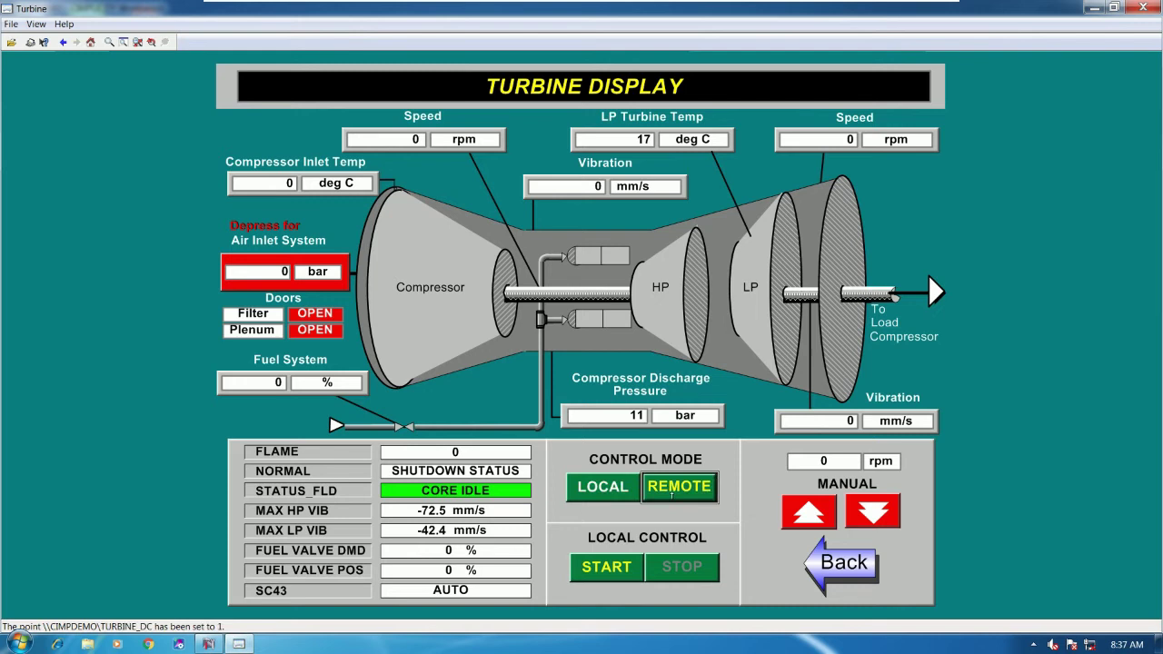
left_click(606, 567)
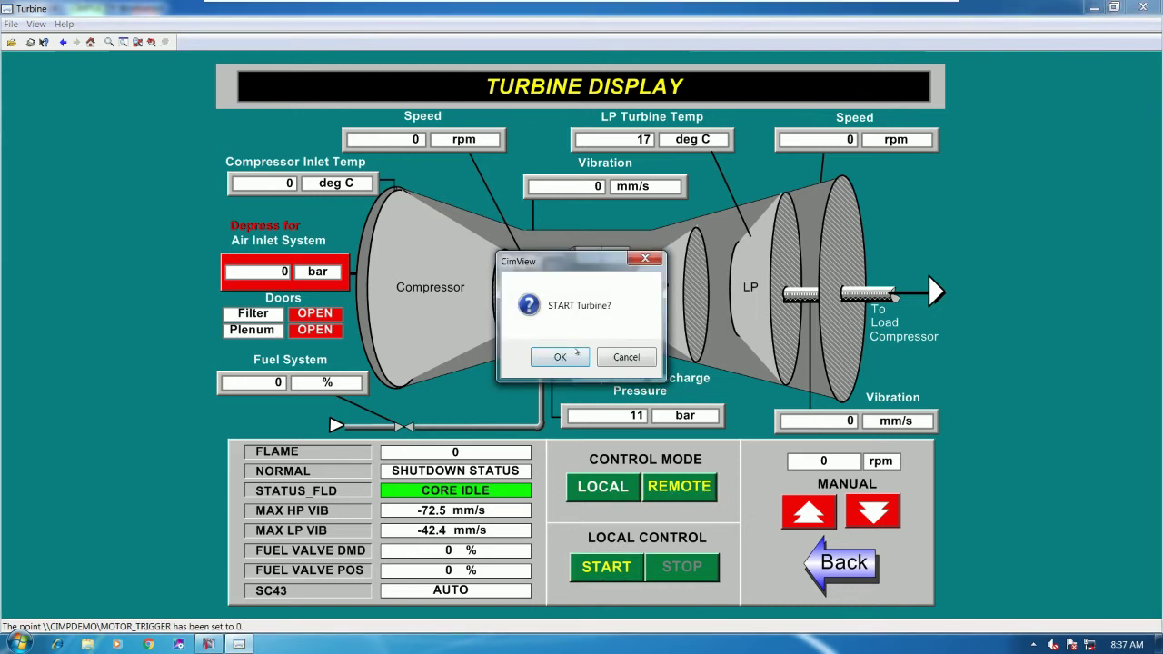
left_click(560, 356)
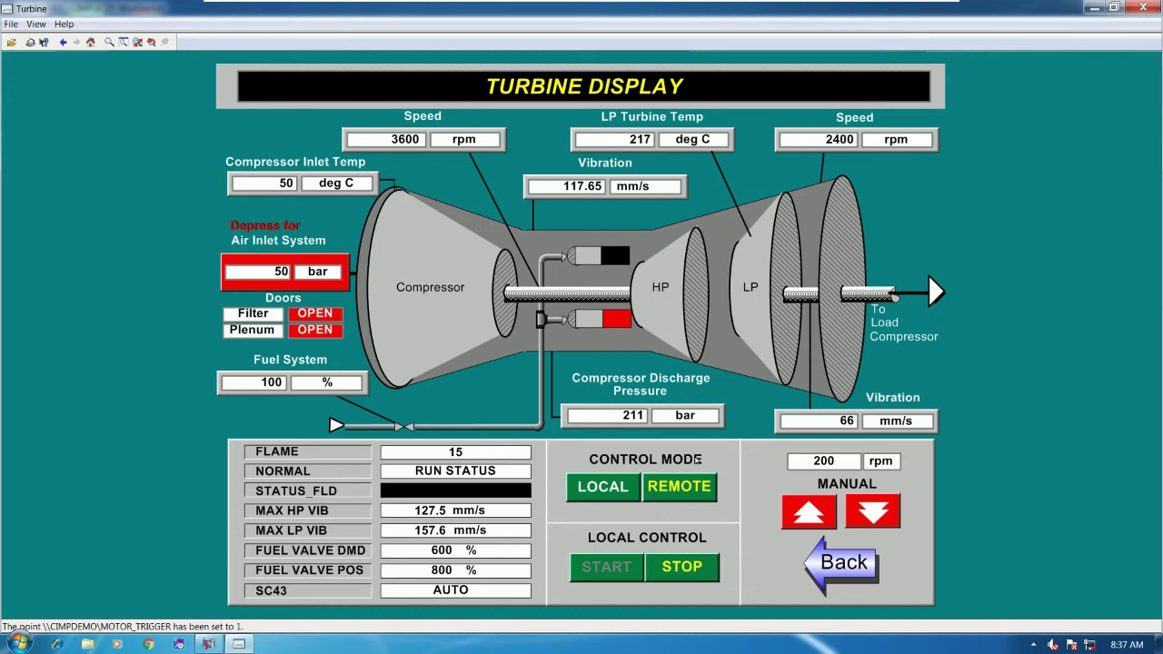
View the Inlet Air System Monitoring screen from the turbine's Air Inlet System box and return to the Turbine display
left_click(274, 281)
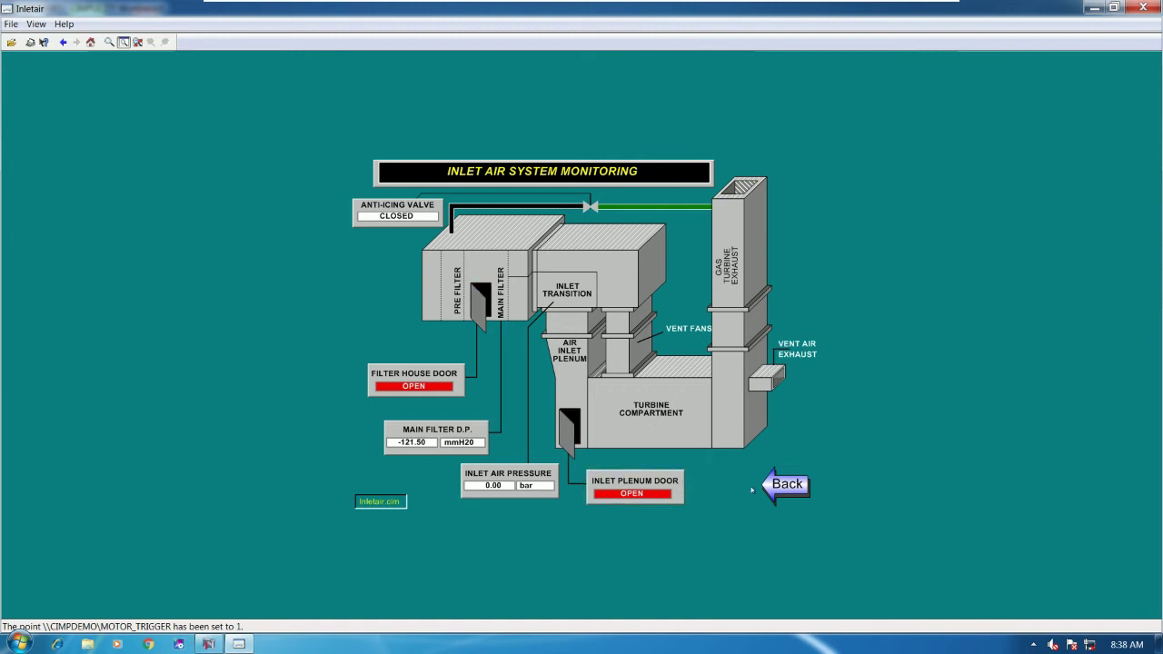
left_click(787, 485)
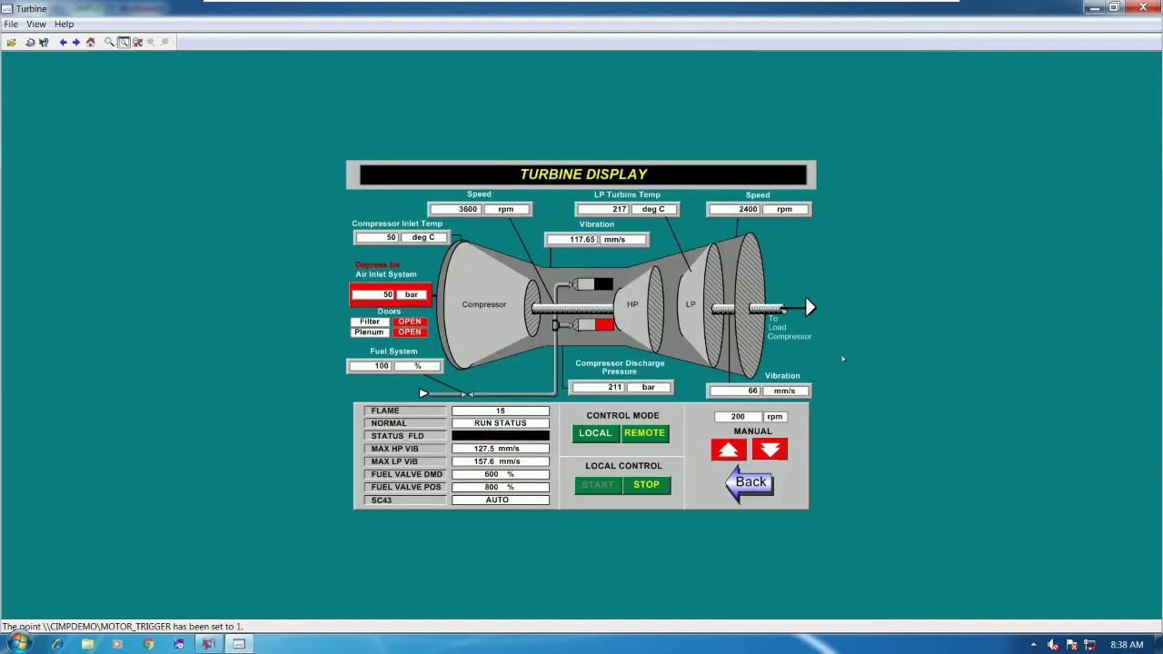
scroll(836, 289, "up", 3)
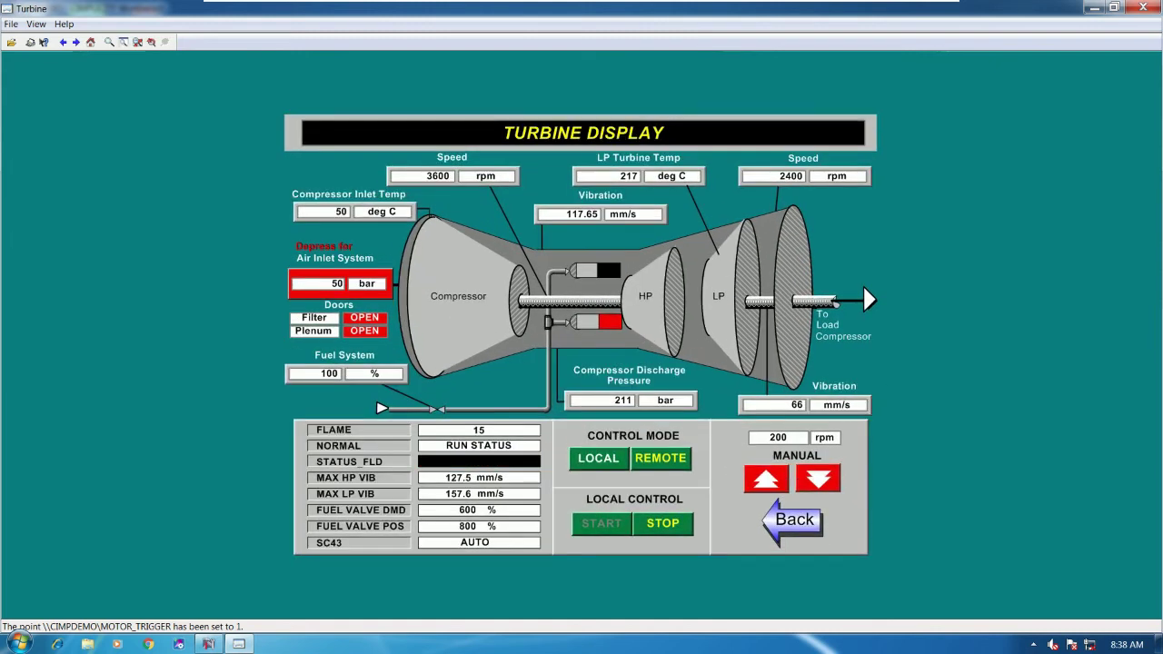
Minimize the running Turbine screen and open Turbine.cim from the project's Screens for editing in CimEdit
left_click(1094, 7)
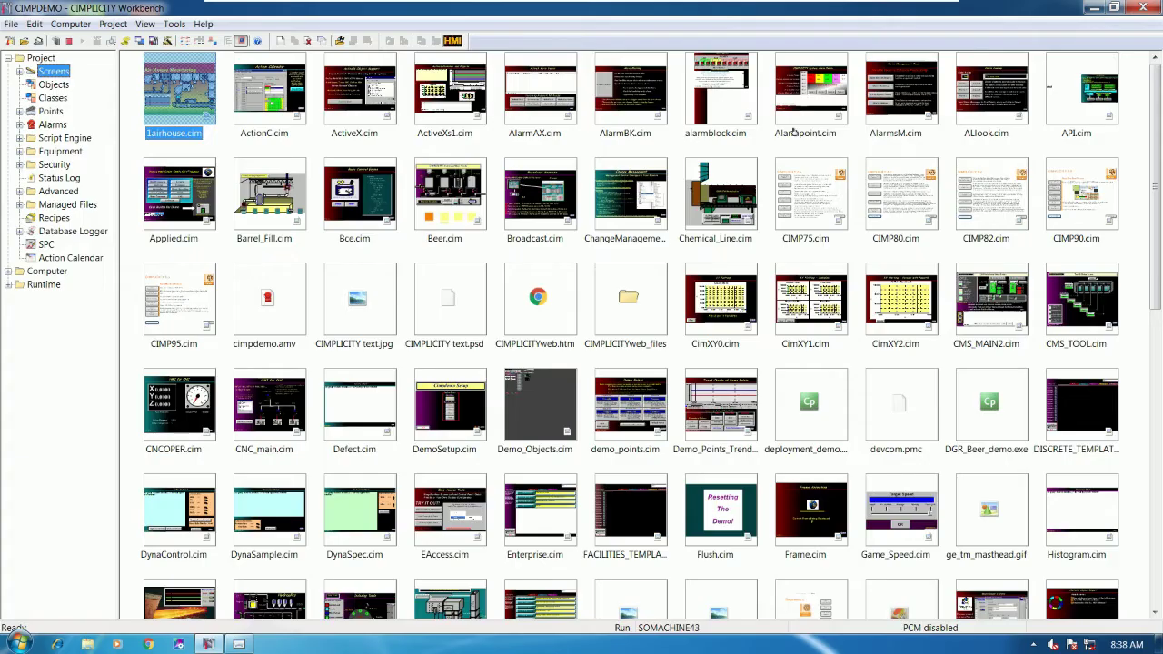
scroll(805, 409, "down", 10)
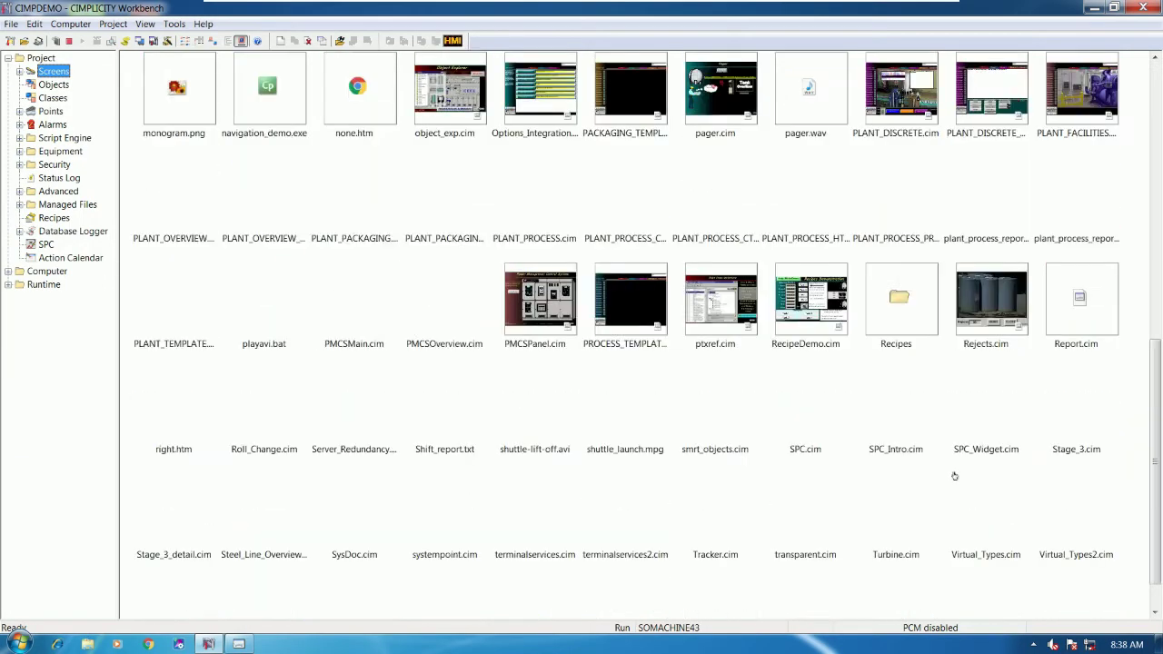
left_click(909, 511)
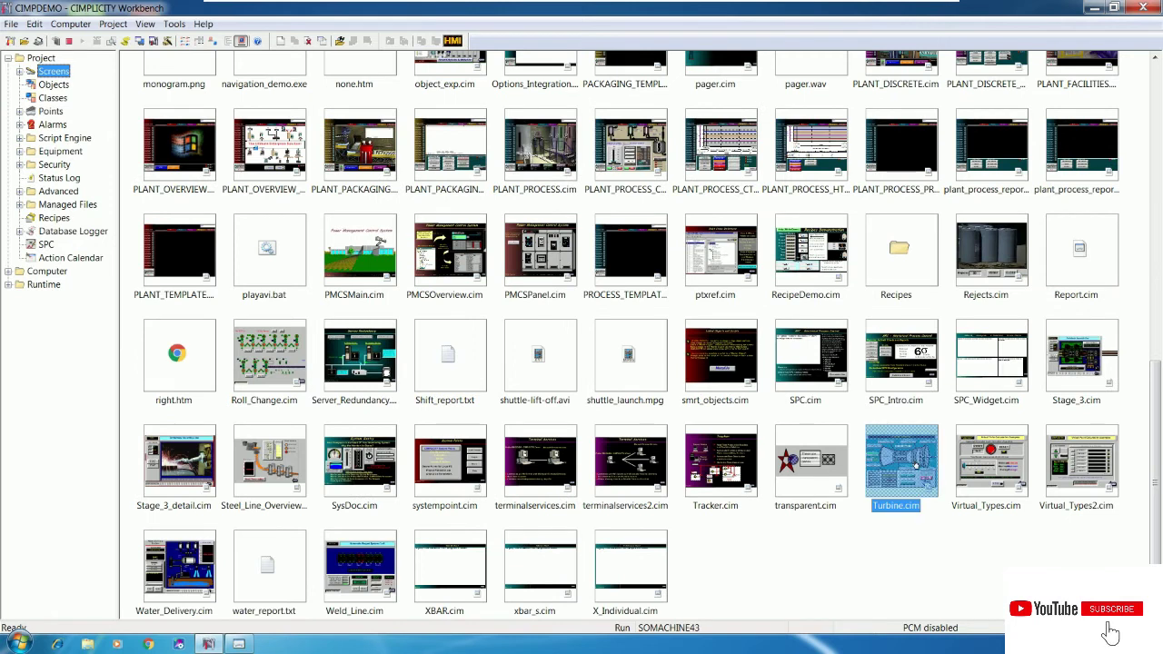
right_click(906, 467)
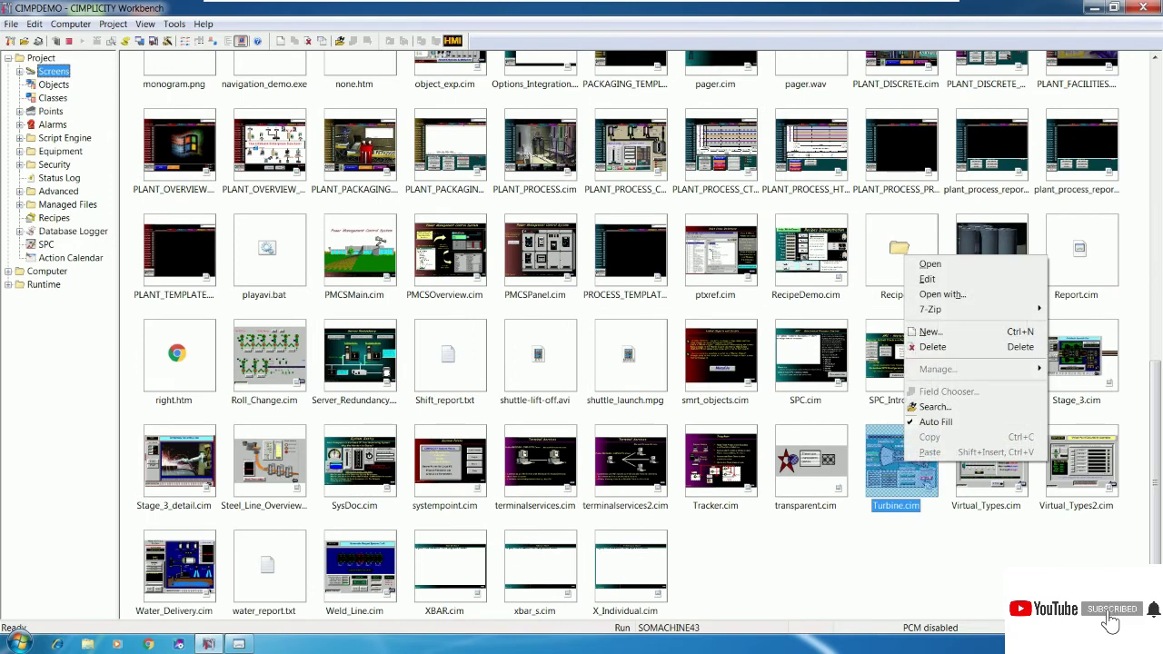
left_click(927, 279)
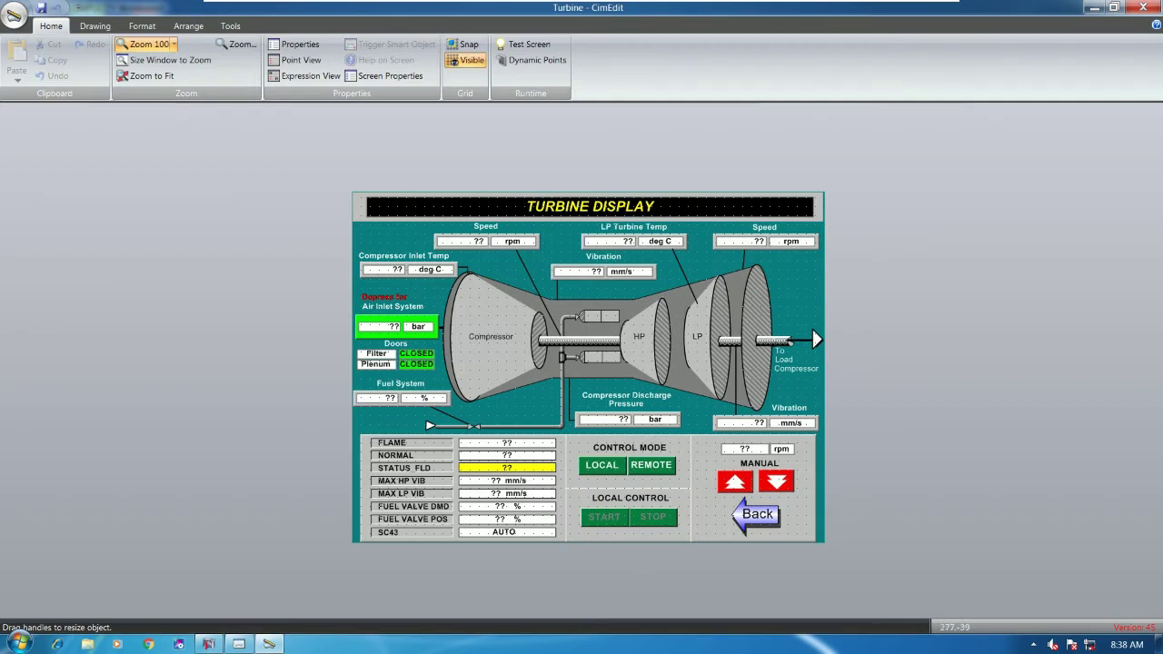
Open the properties of the START button under Local Control and display its configured events
scroll(647, 572, "up", 5)
scroll(642, 556, "down", 5)
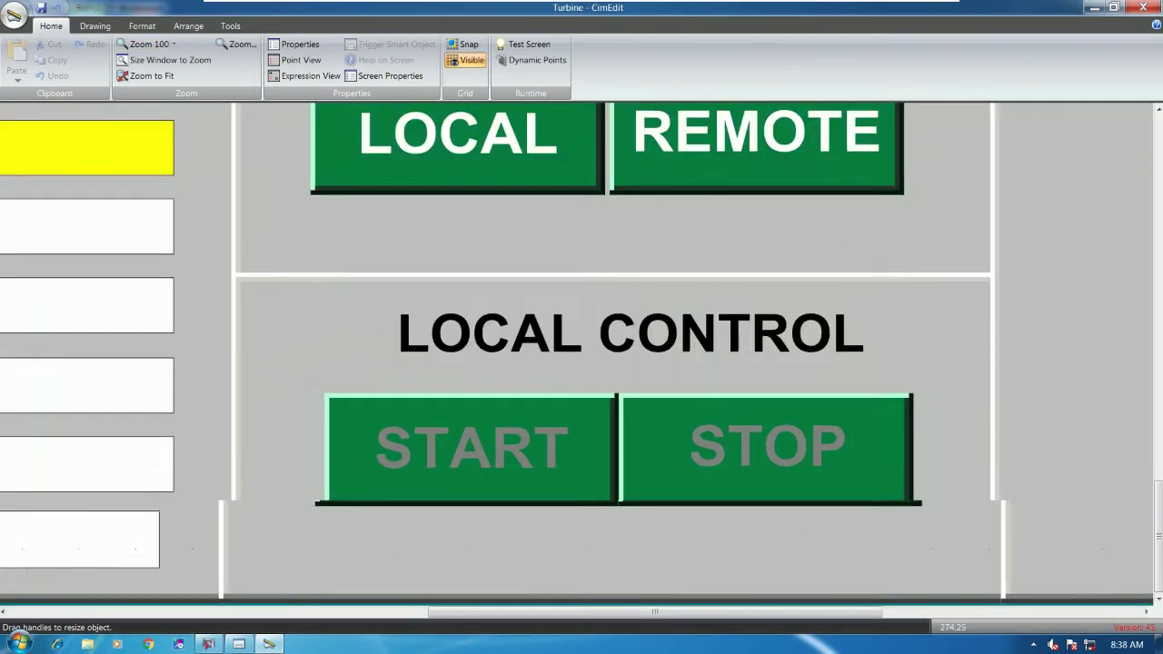
scroll(618, 374, "down", 6)
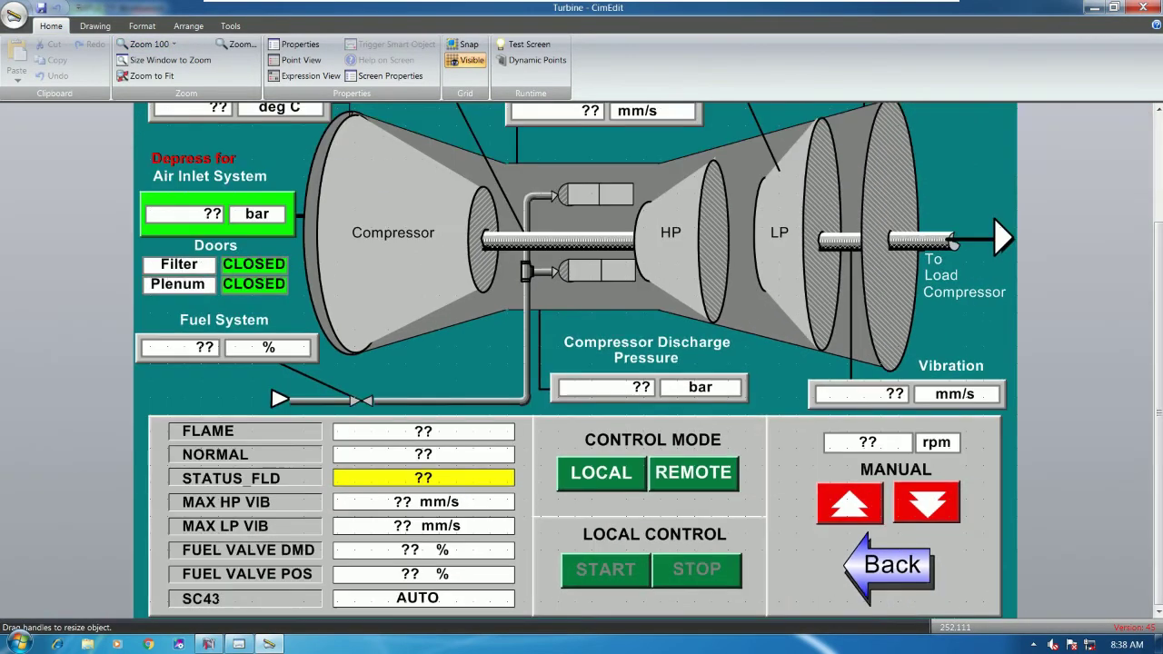
scroll(617, 375, "down", 1)
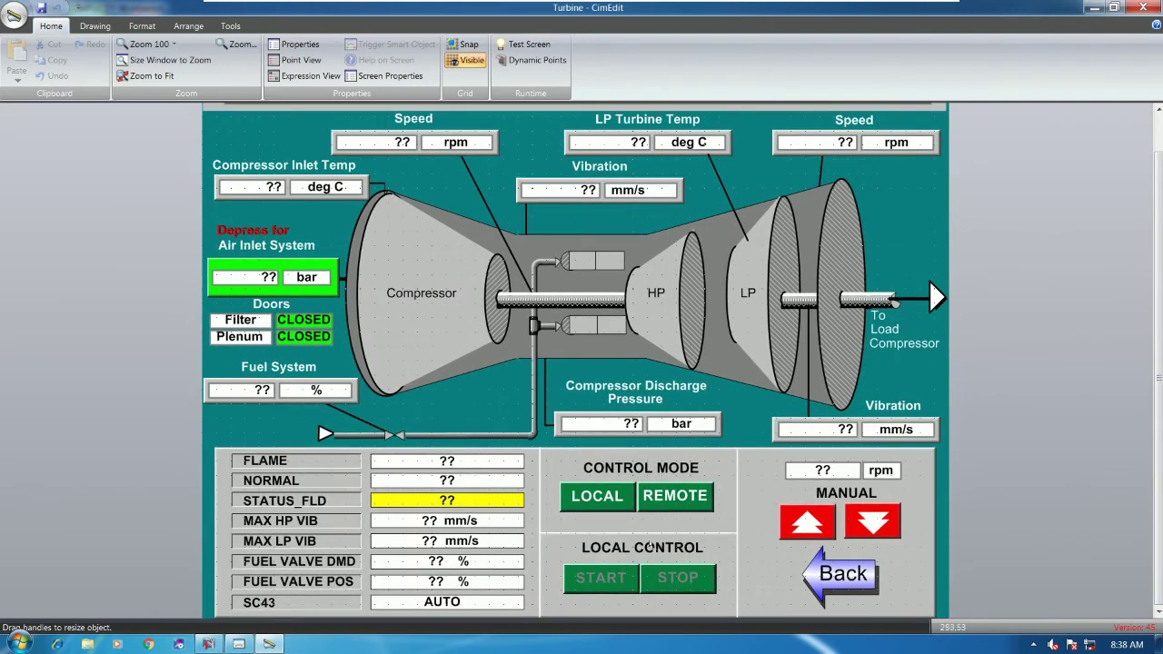
left_click(625, 579)
double_click(637, 586)
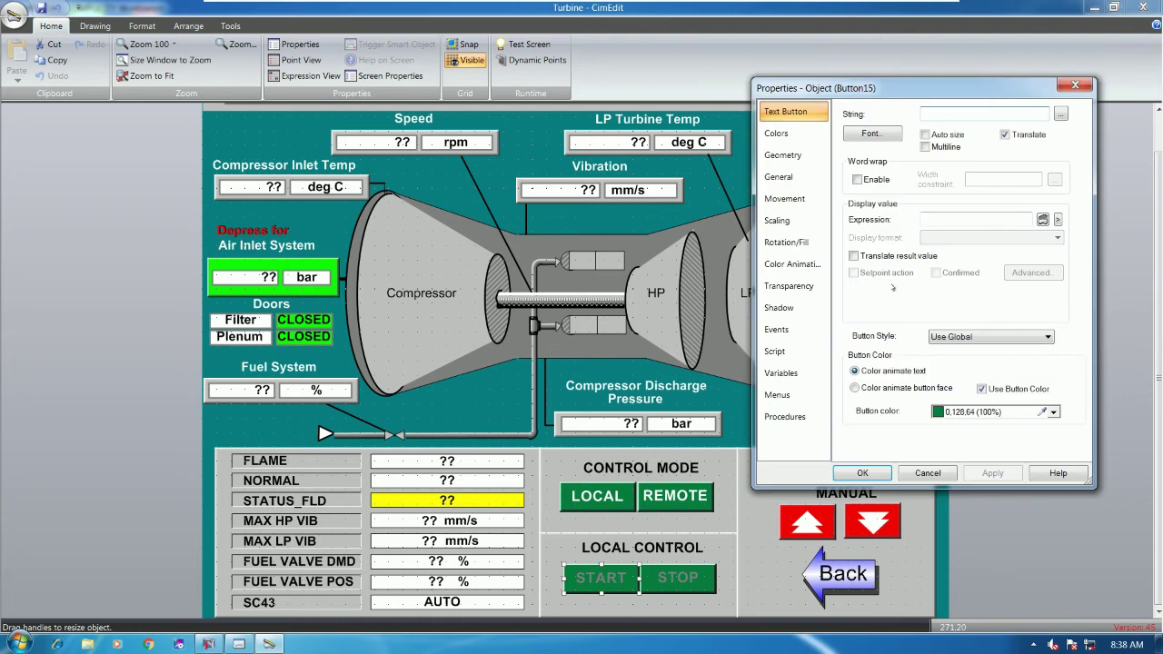
left_click(783, 416)
left_click(781, 373)
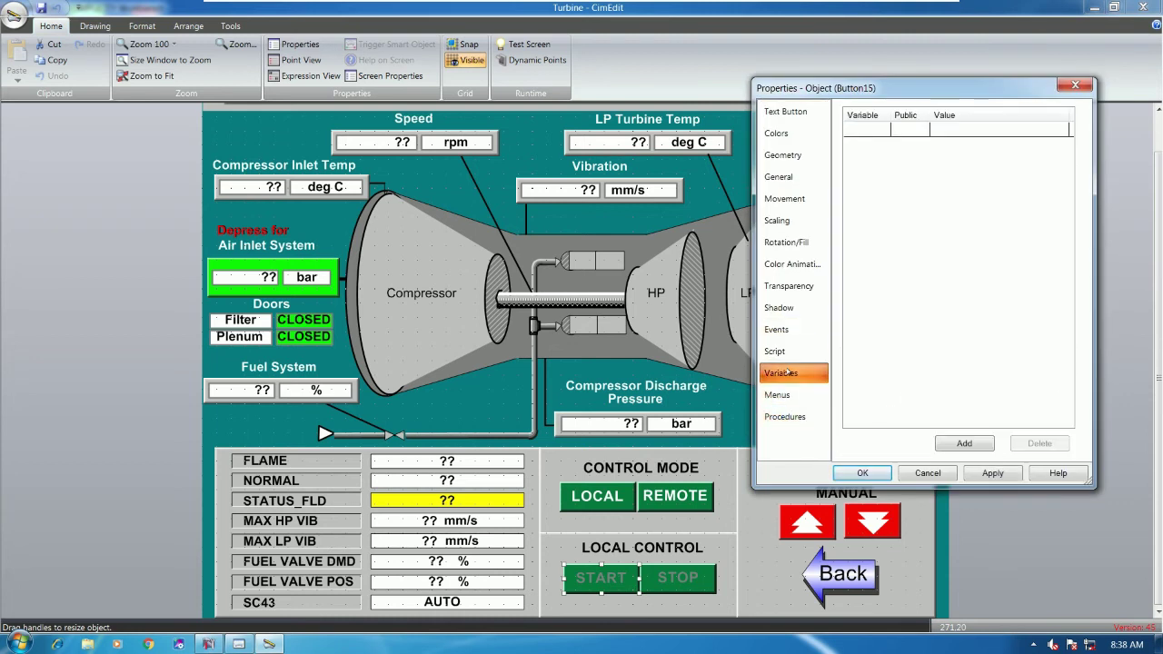
left_click(786, 330)
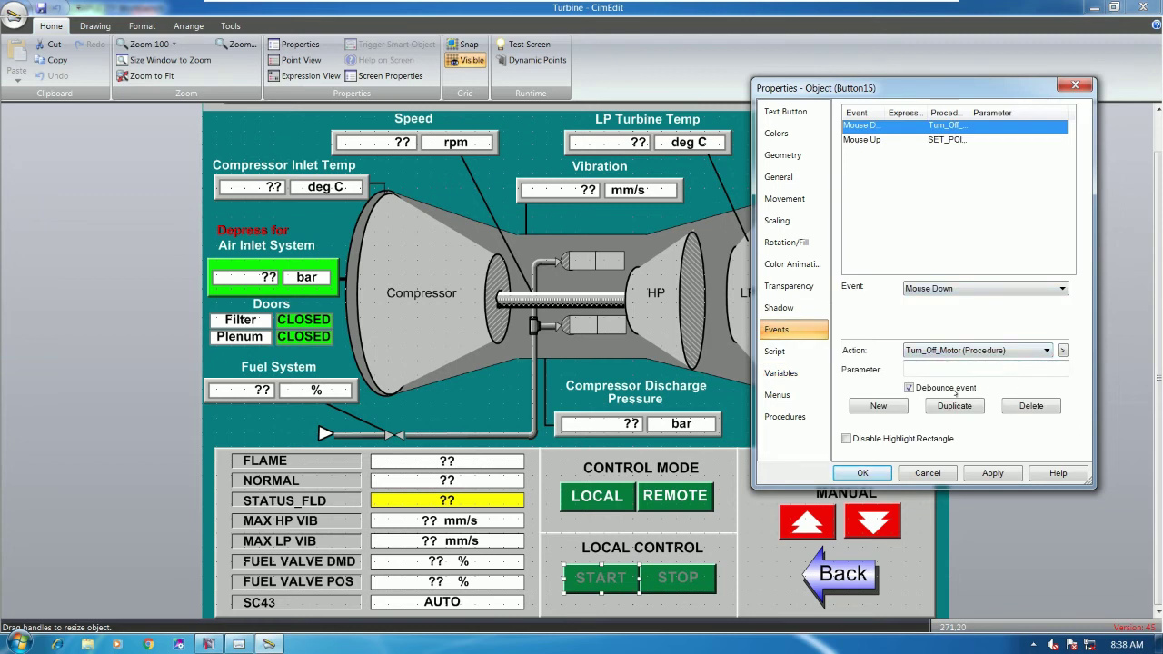
Open the Turn_Off_Motor procedure of the Mouse Down event for editing and copy its point ID MOTOR_TRIGGER
left_click(1063, 351)
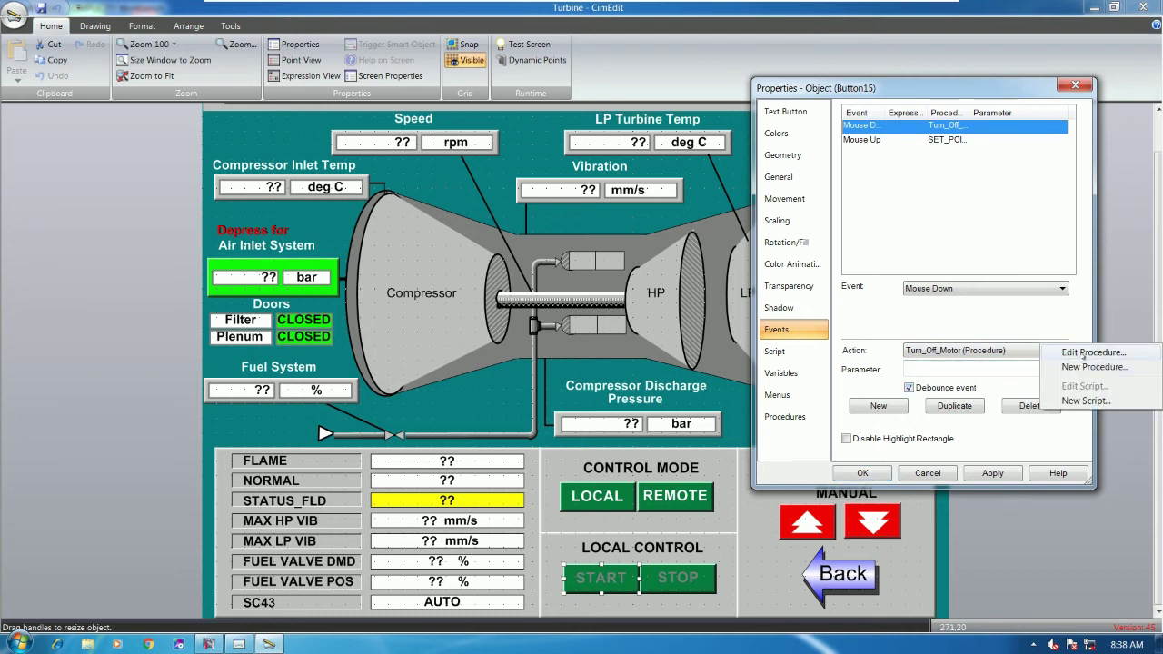
left_click(1090, 352)
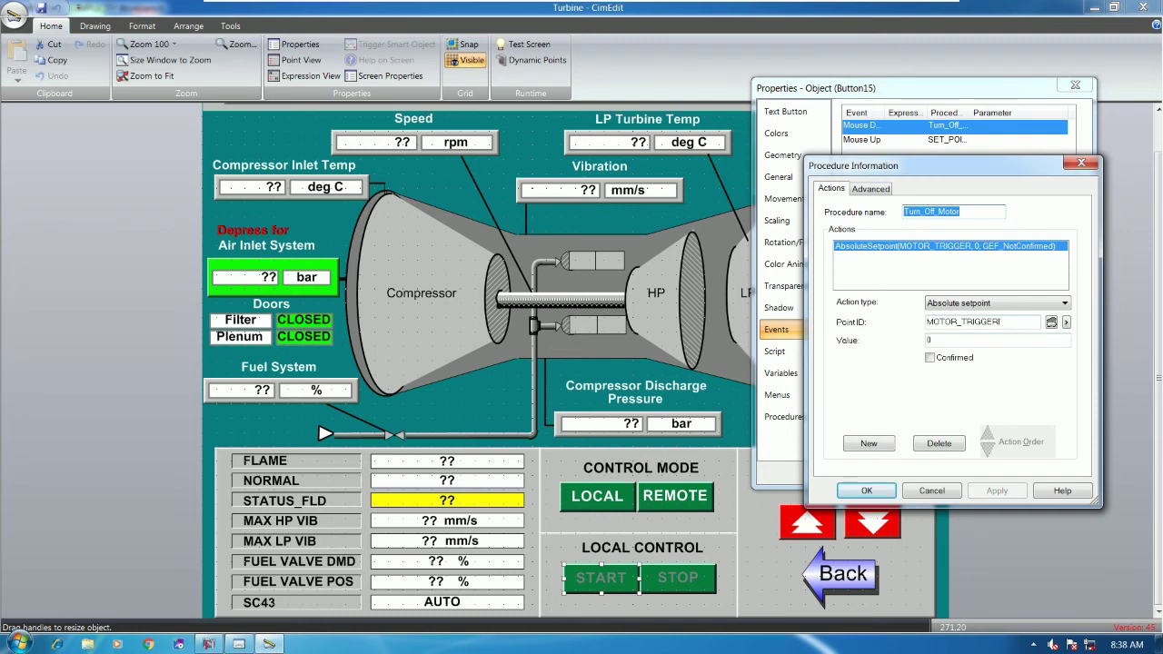
left_click_drag(1000, 322, 903, 322)
key("ctrl+c")
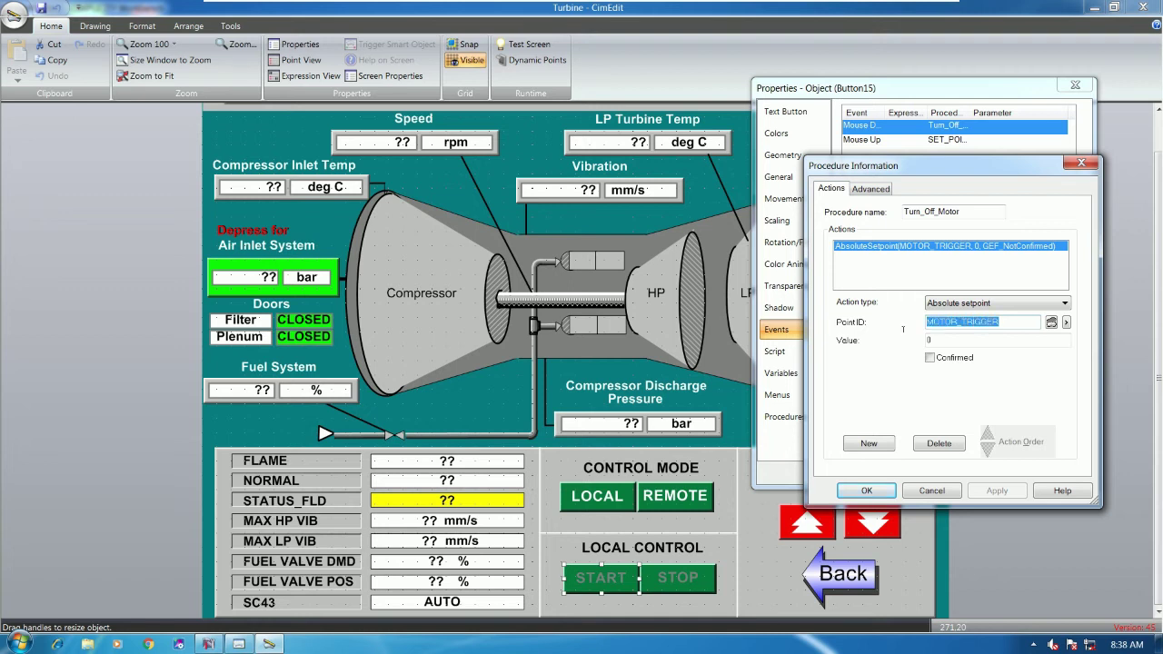
Switch to the CIMPLICITY Workbench and search the project's Points for the copied point ID MOTOR_TRIGGER
left_click(210, 643)
left_click(54, 85)
left_click(51, 111)
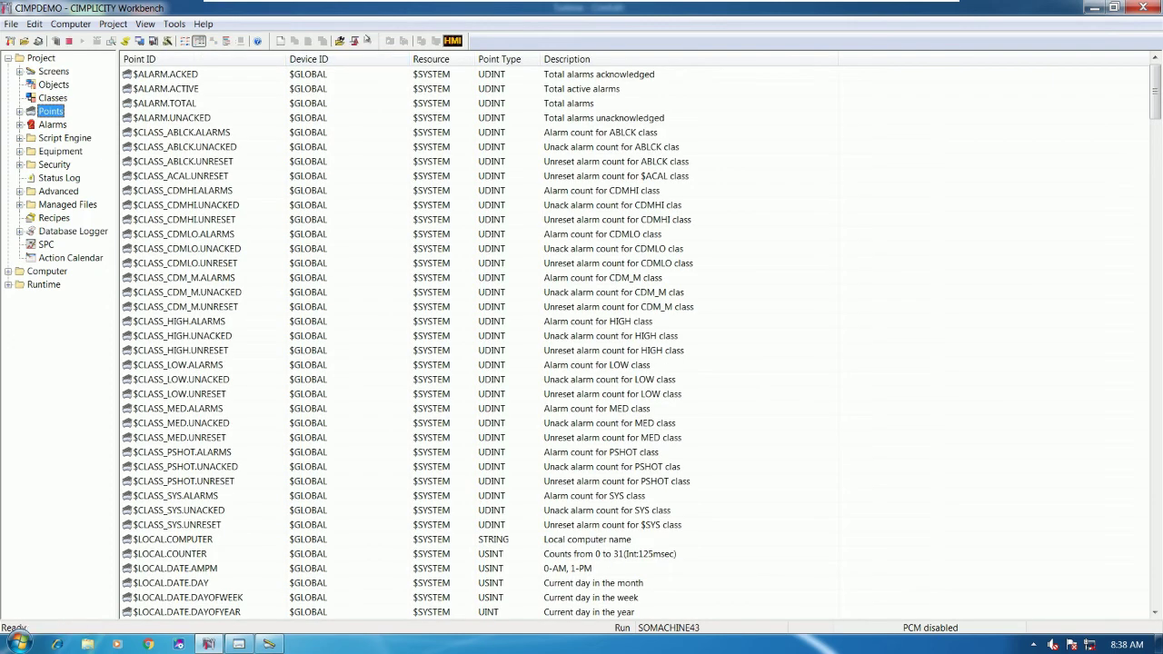
left_click(340, 42)
key("ctrl+v")
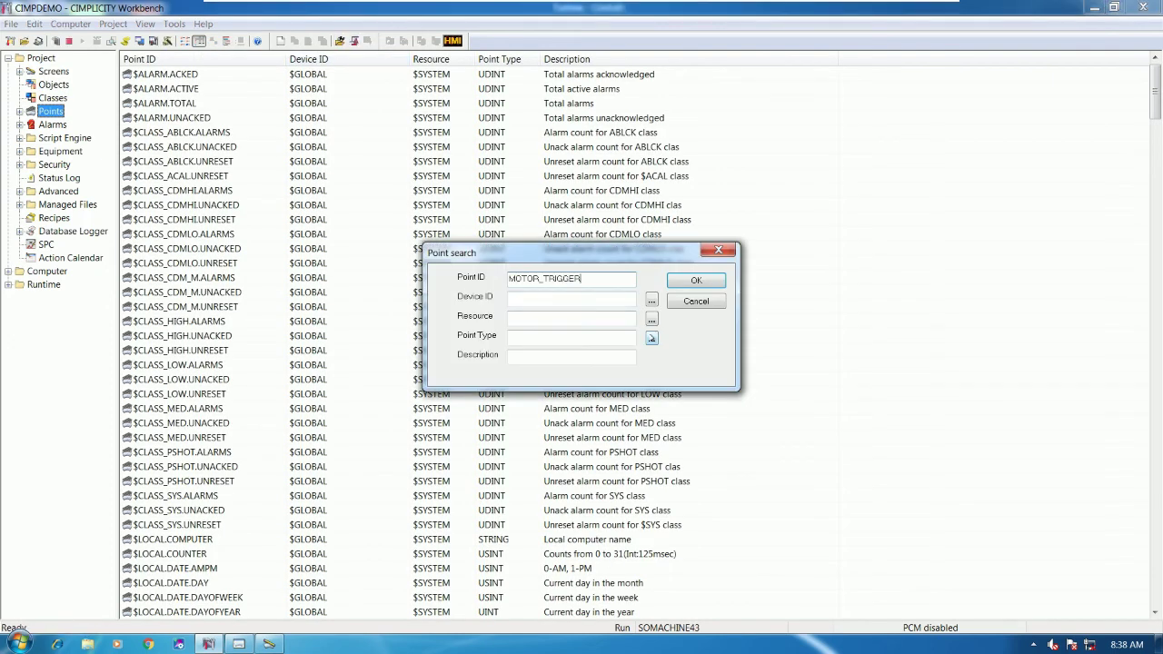
key("Return")
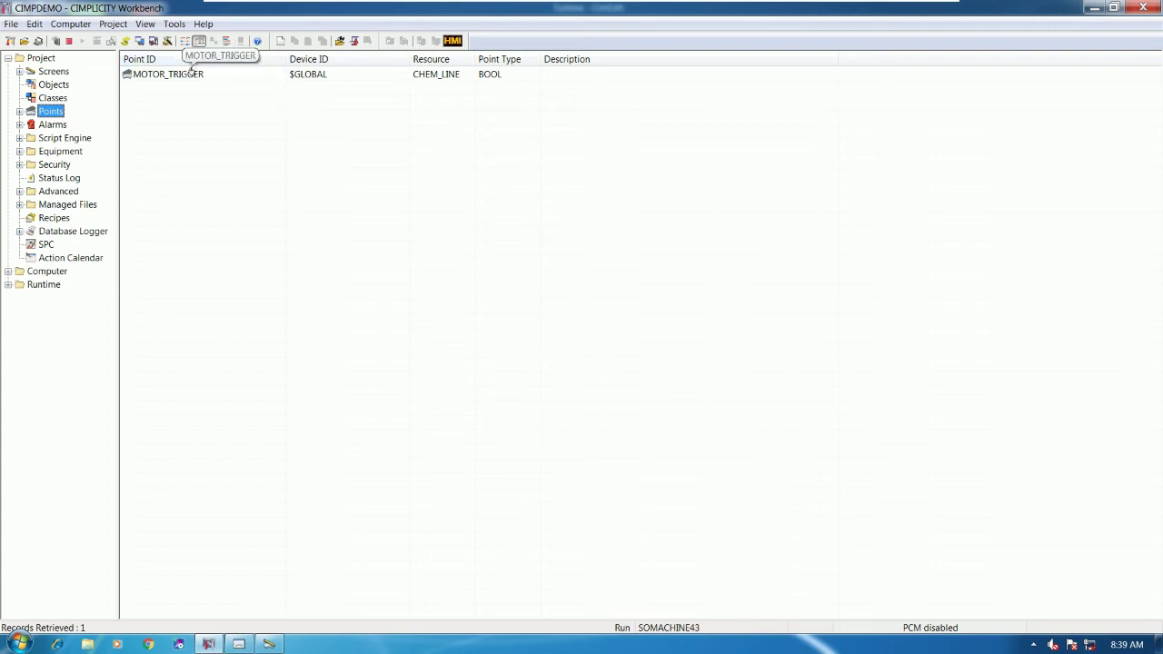
Open the MOTOR_TRIGGER point and examine its general, virtual, view and conversion properties, closing the dialog at the end
double_click(192, 72)
left_click_drag(720, 329, 523, 184)
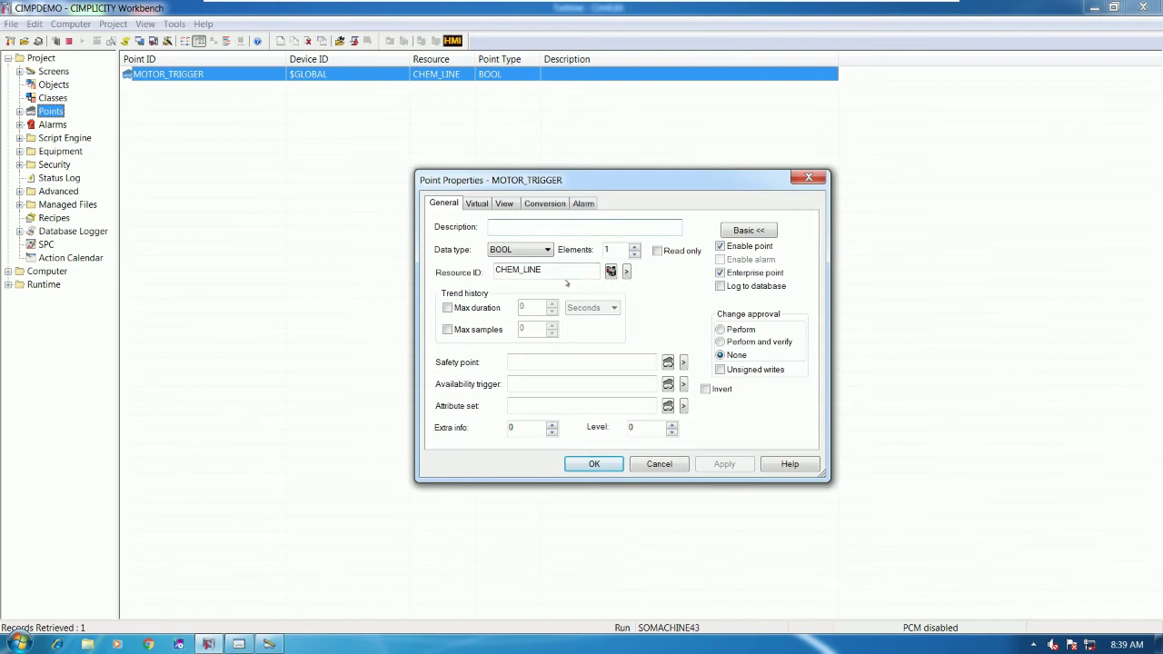
left_click_drag(554, 270, 472, 265)
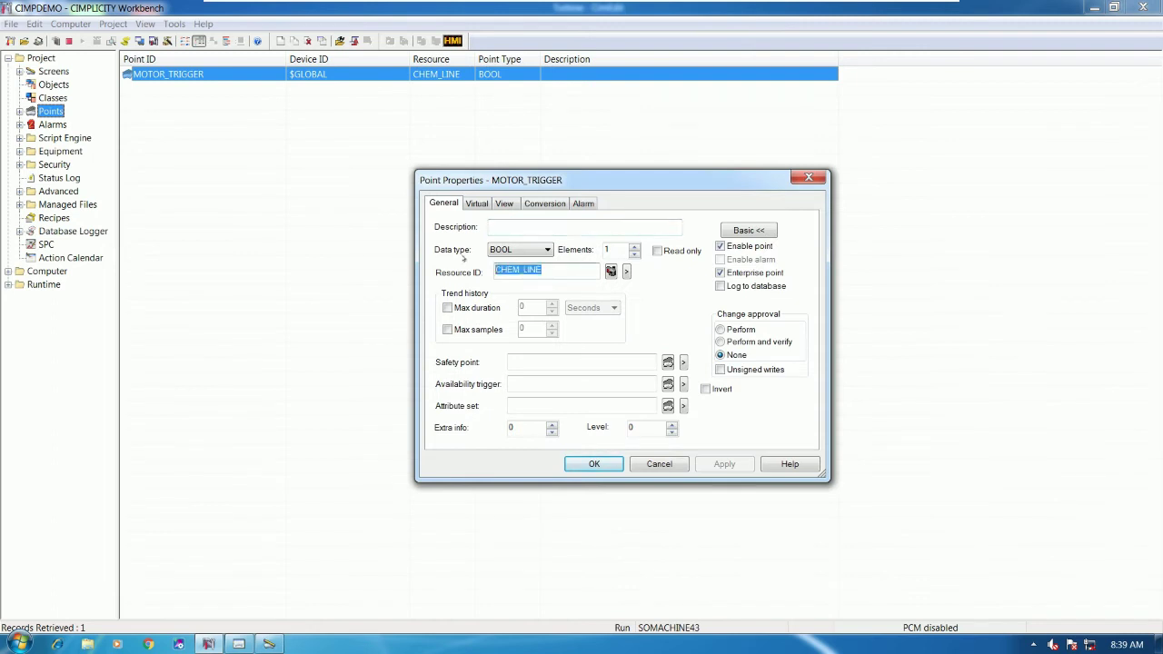
left_click(475, 205)
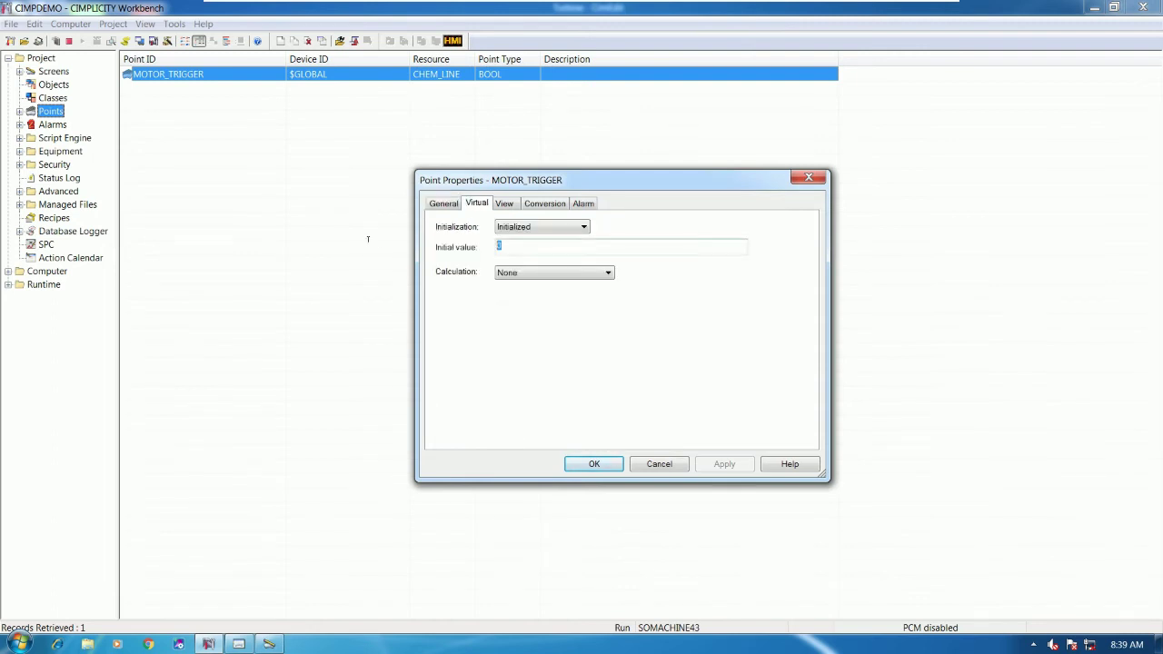
left_click(444, 205)
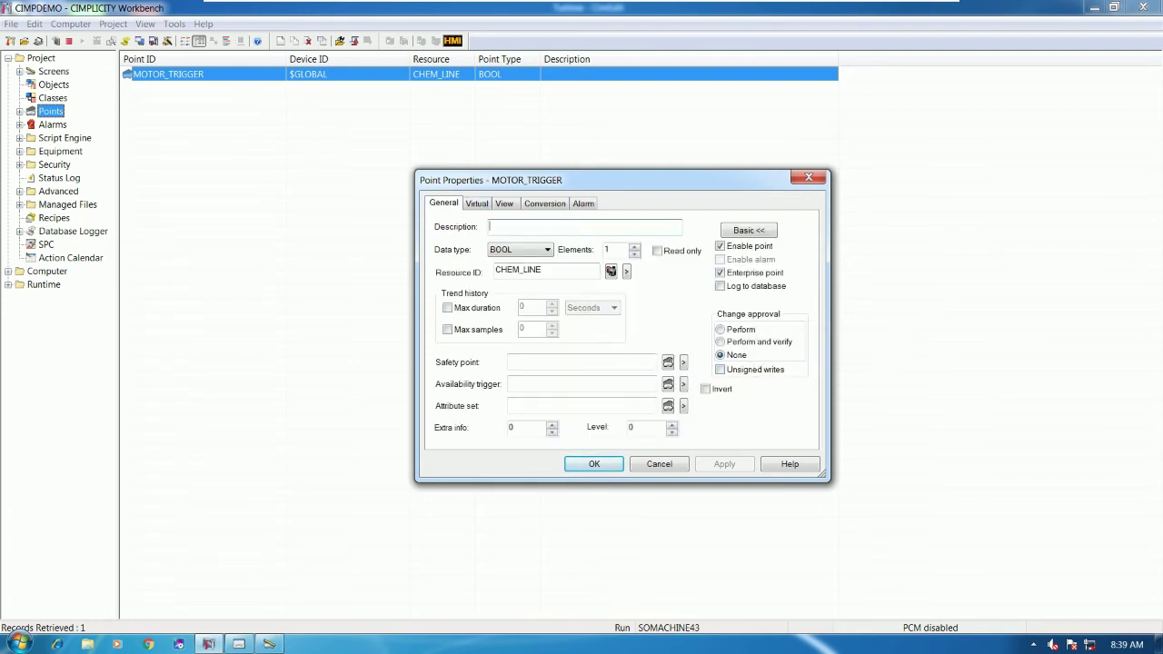
left_click(470, 205)
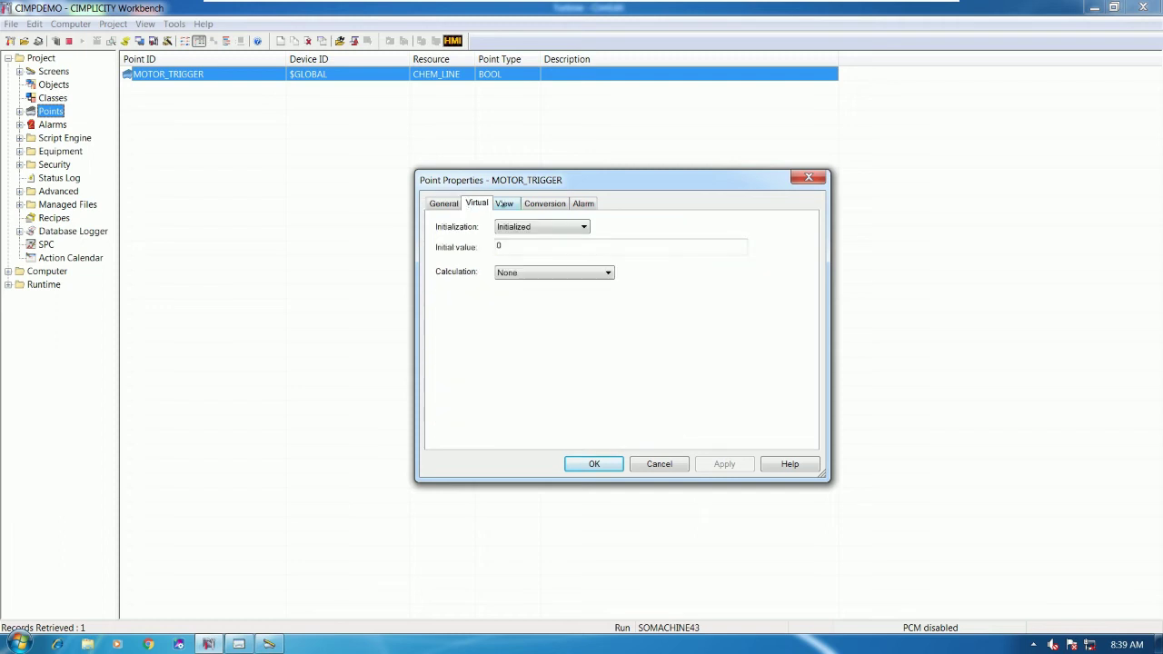
left_click(502, 204)
left_click(536, 204)
left_click(508, 205)
left_click(482, 204)
left_click_drag(509, 246, 449, 251)
left_click(544, 203)
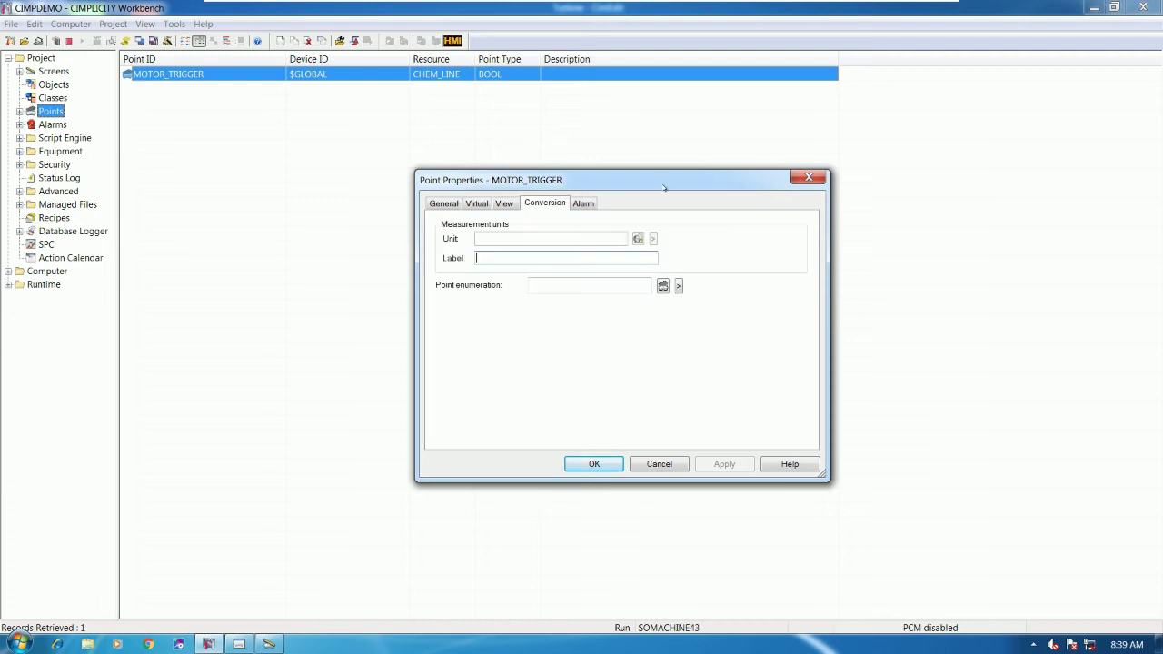
left_click(807, 177)
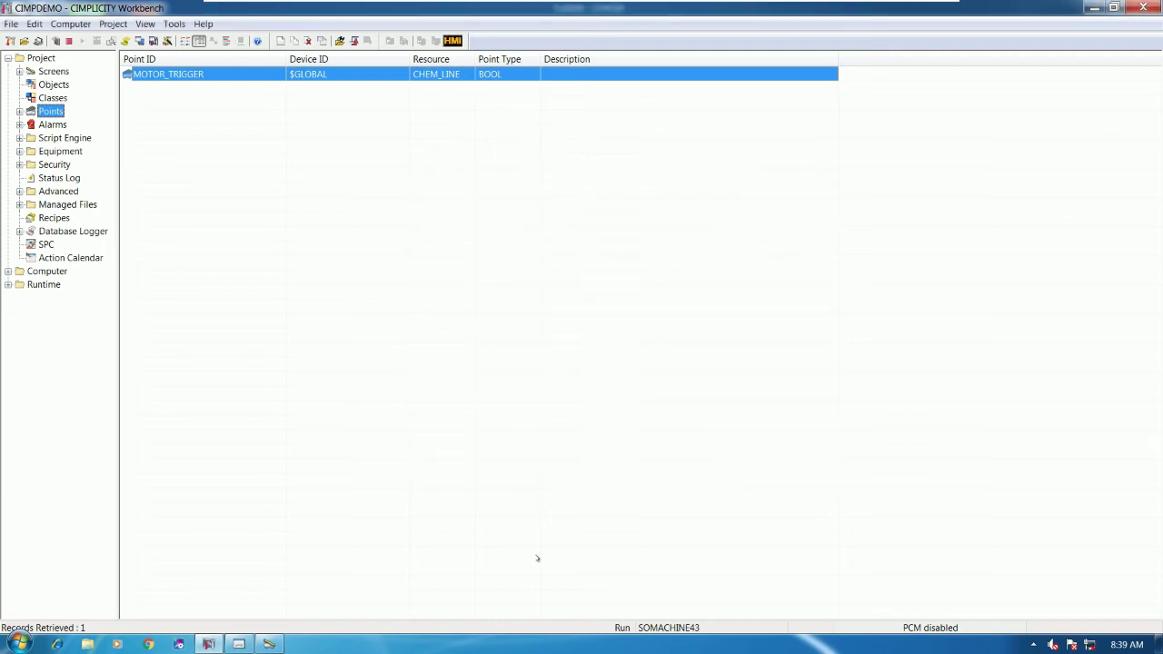
Return to CimEdit, check the setpoint value in the Turn_Off_Motor procedure and cancel out of it
left_click(269, 644)
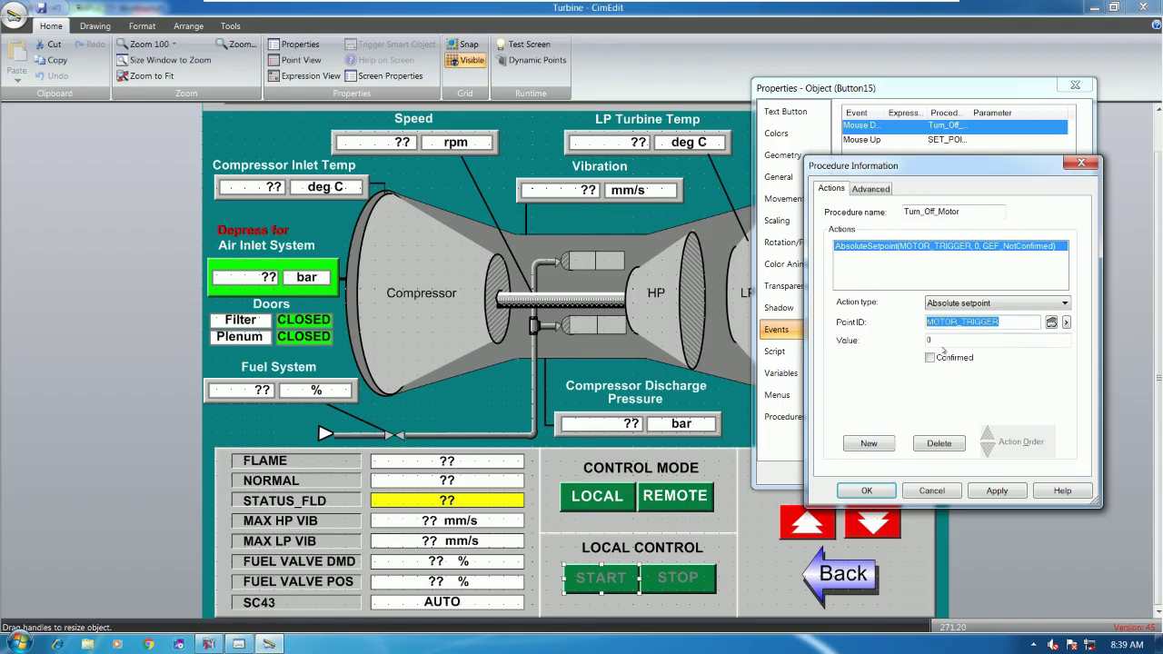
key("Tab")
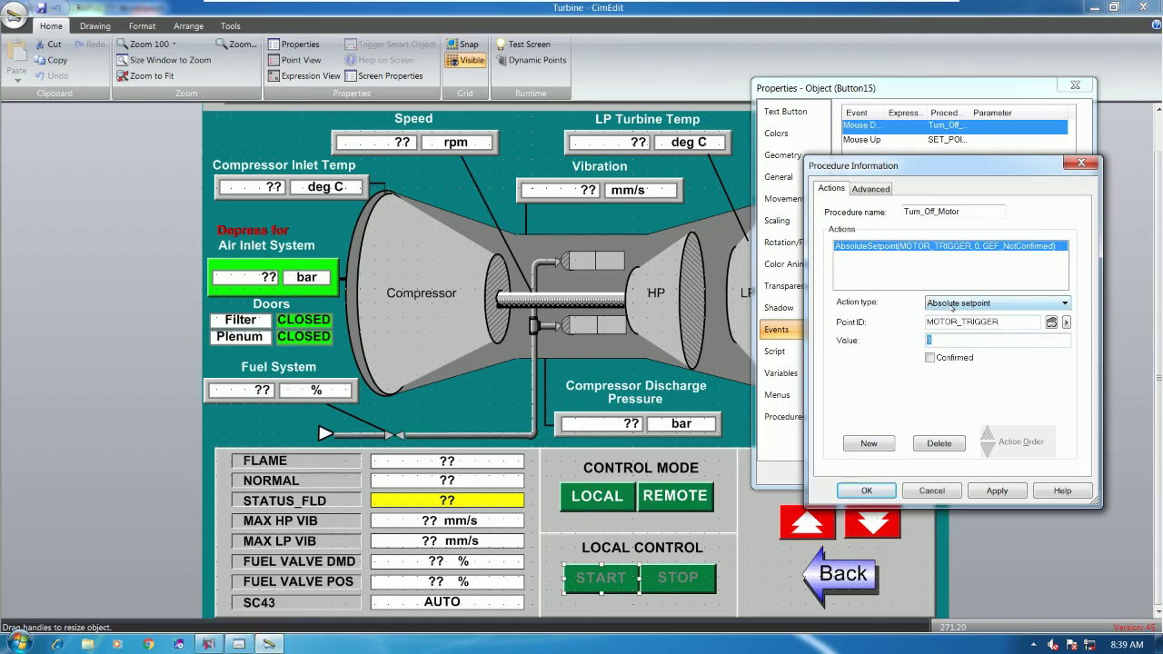
left_click(932, 490)
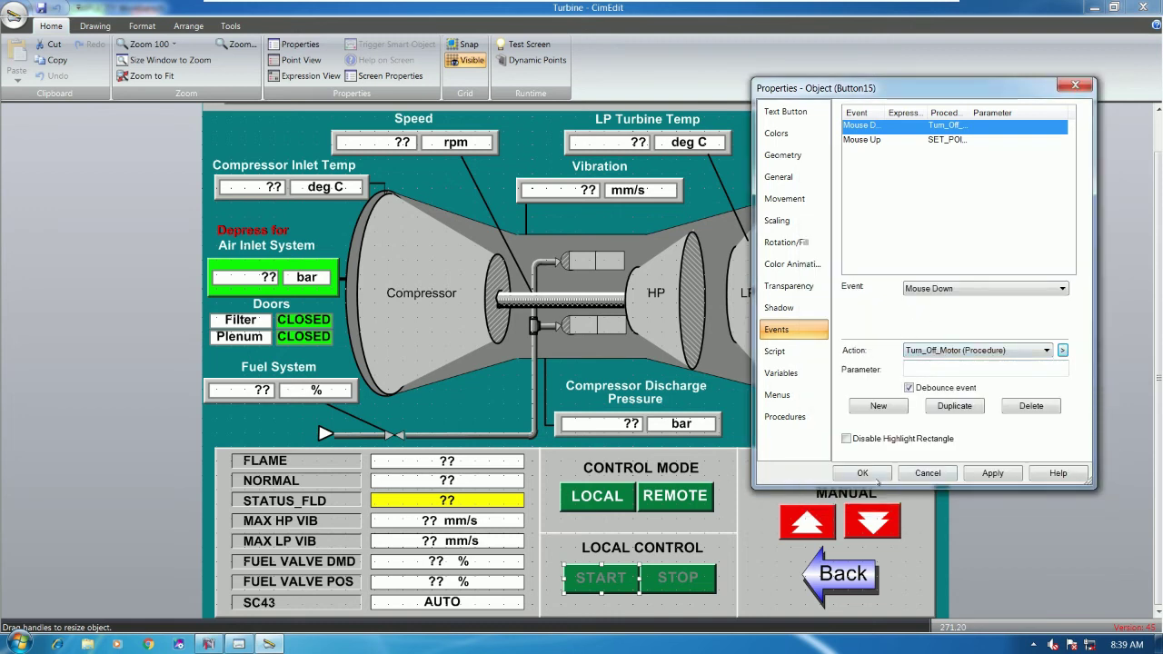
Reopen the Turn_Off_Motor procedure to review its advanced settings, and accept both the procedure and the START button's properties
left_click(1062, 349)
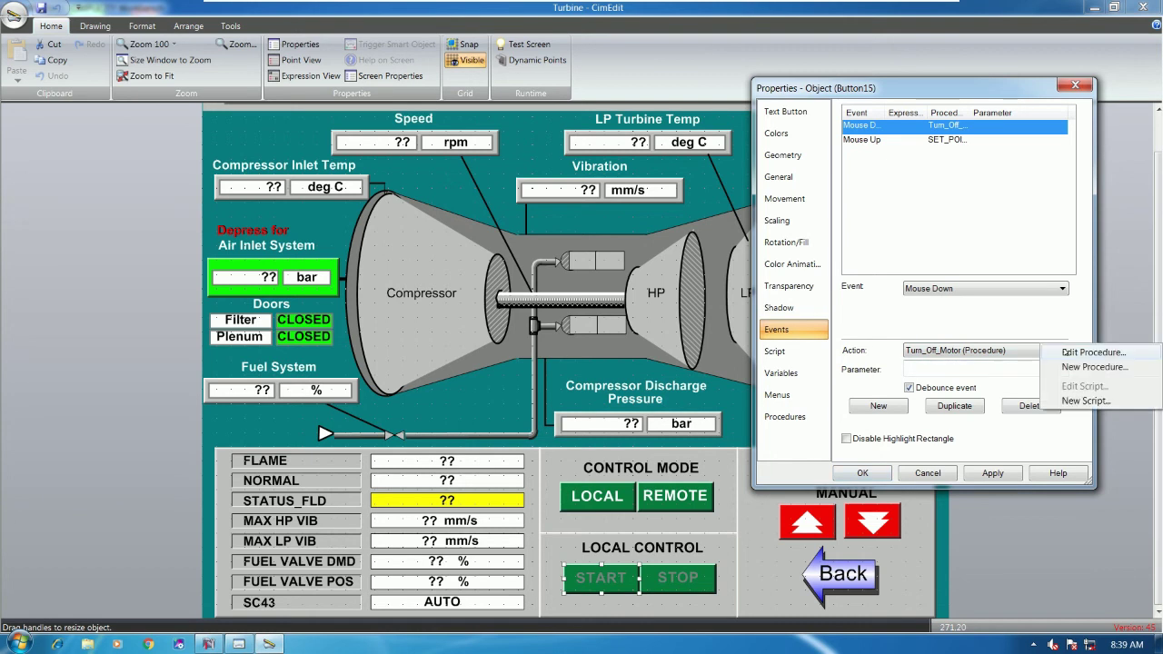
left_click(1091, 351)
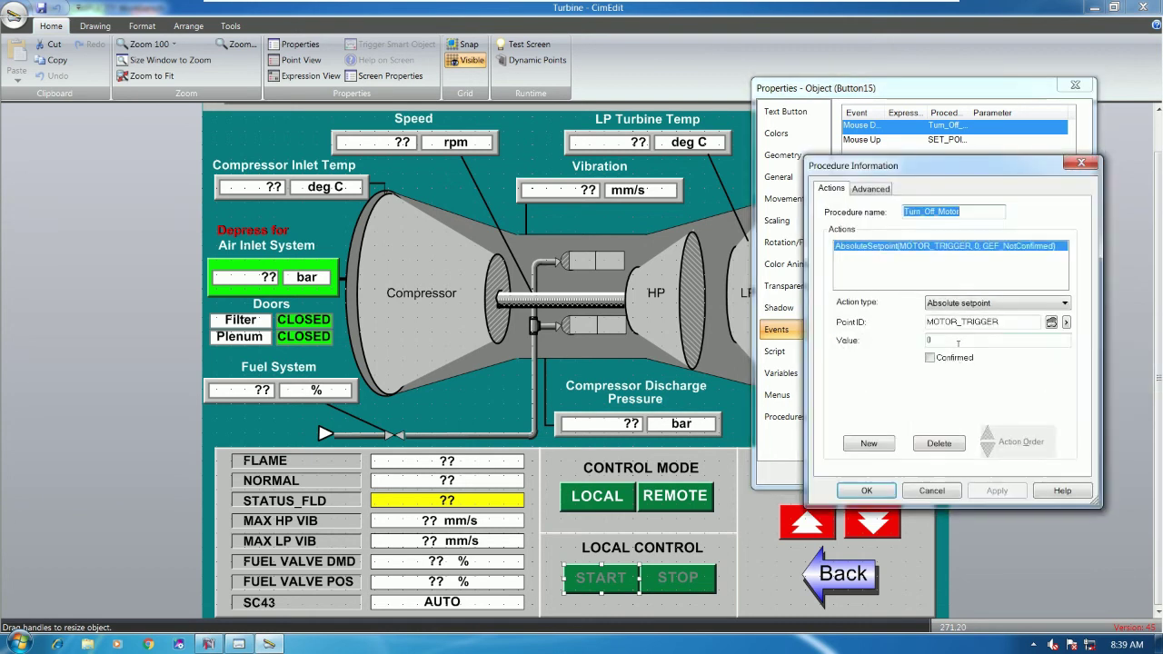
left_click(871, 189)
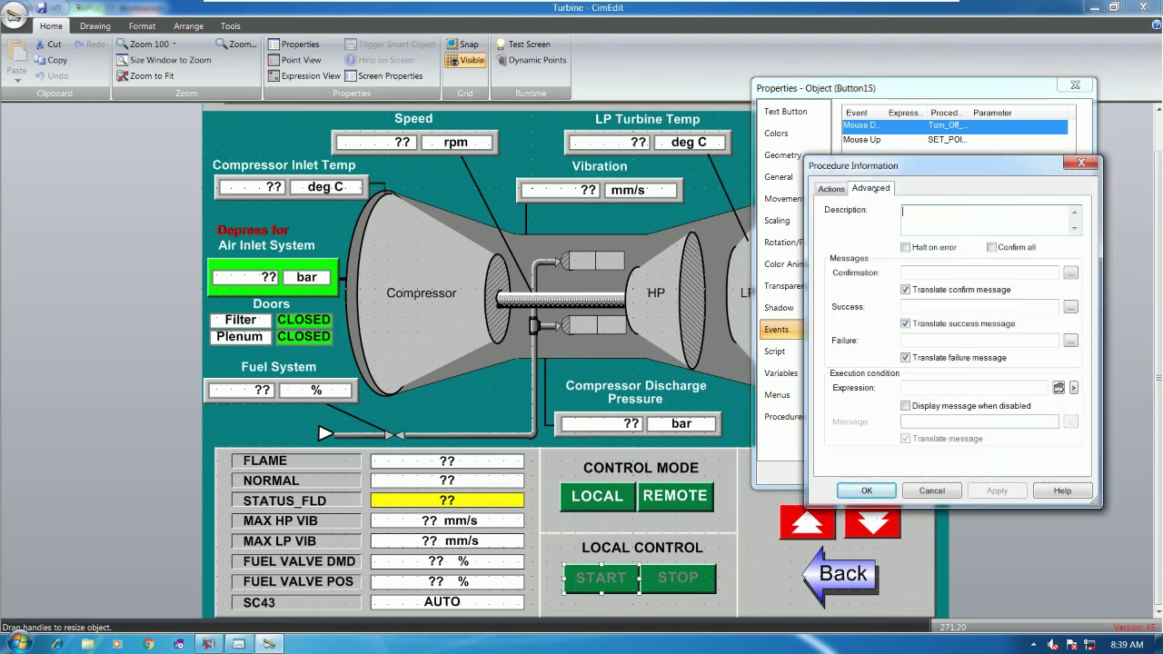
left_click(866, 491)
left_click(863, 473)
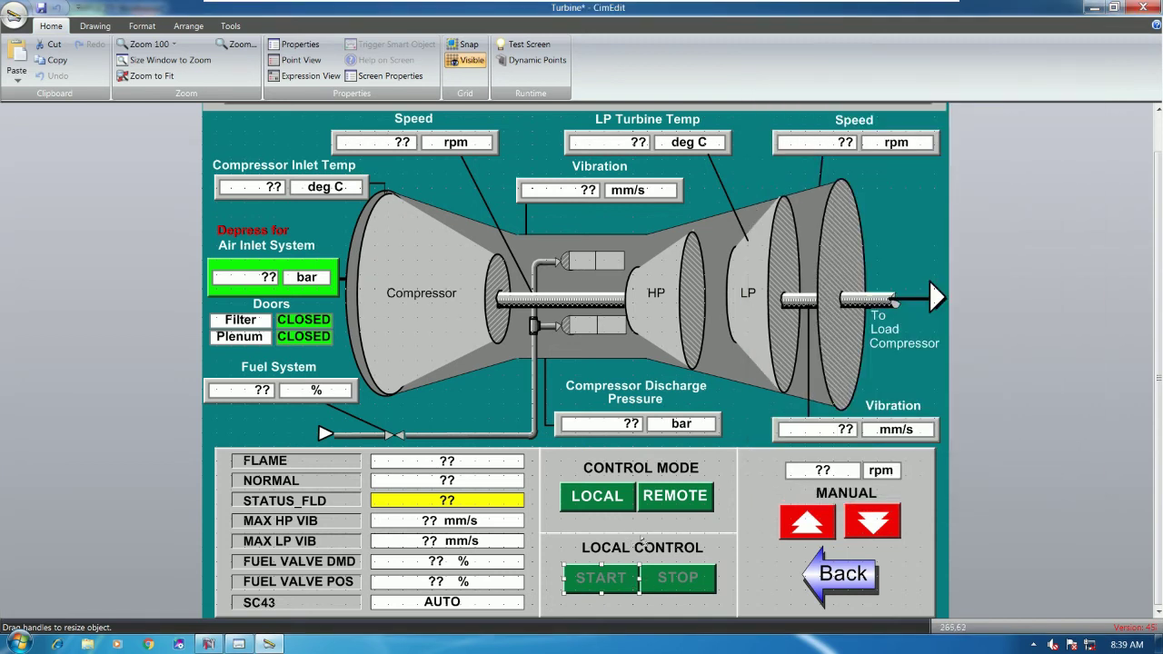
Open the SET_POINT_FOR_START procedure of the START button's Mouse Up event and copy its point ID TURBINE_DA
double_click(647, 586)
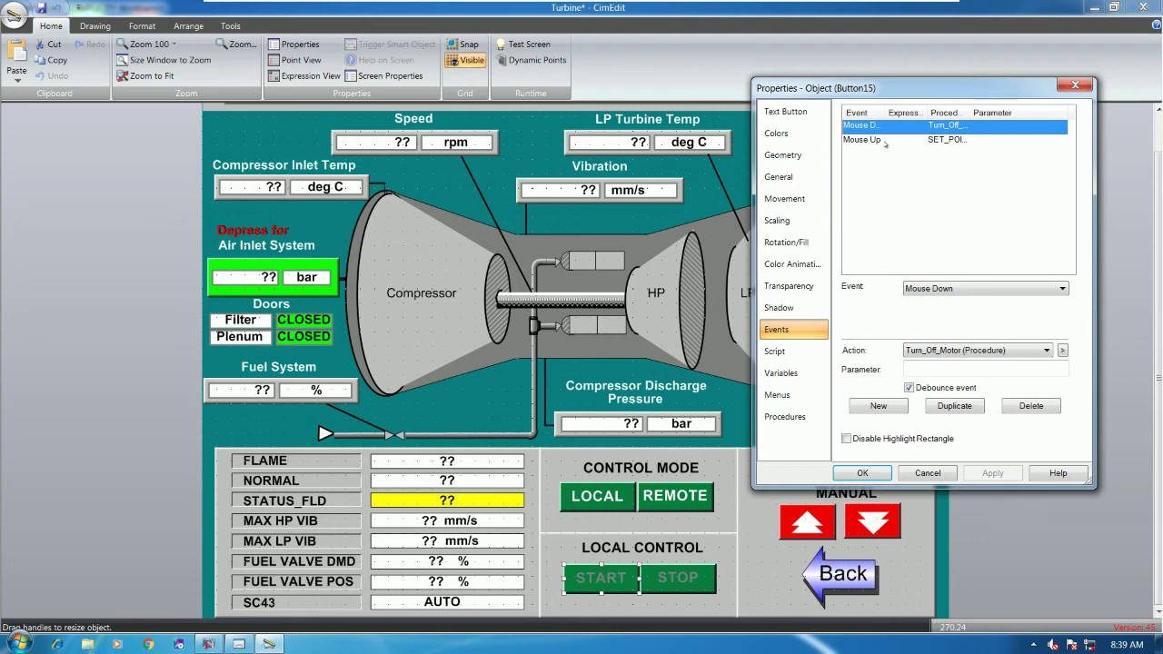
left_click(884, 141)
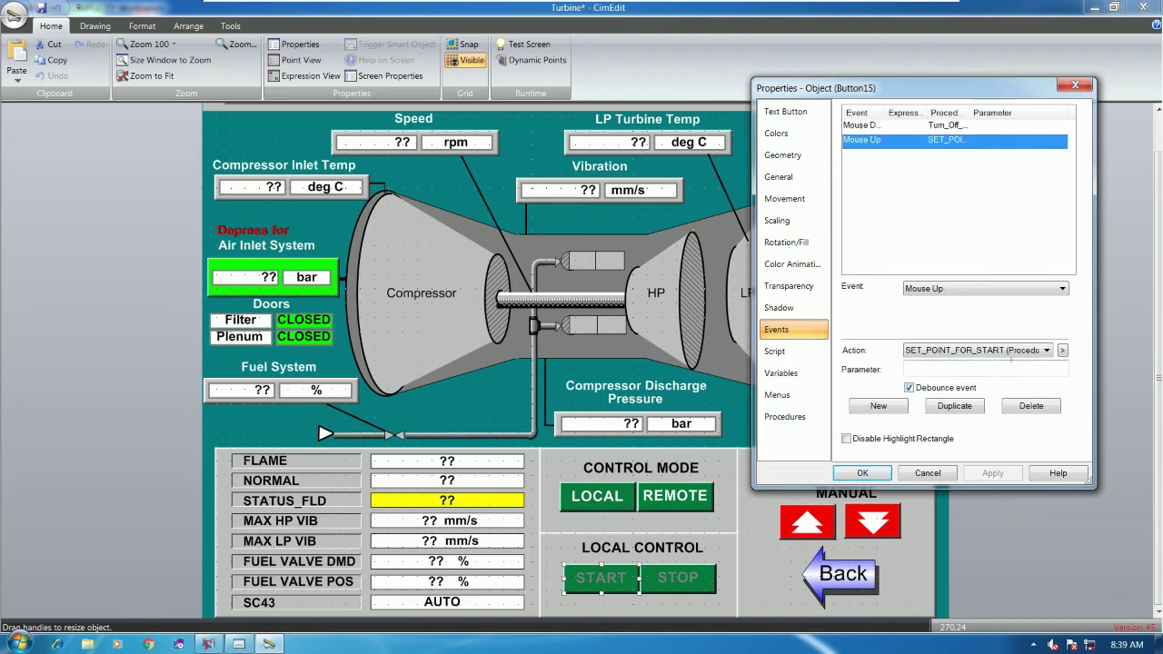
left_click(1062, 350)
left_click(1083, 353)
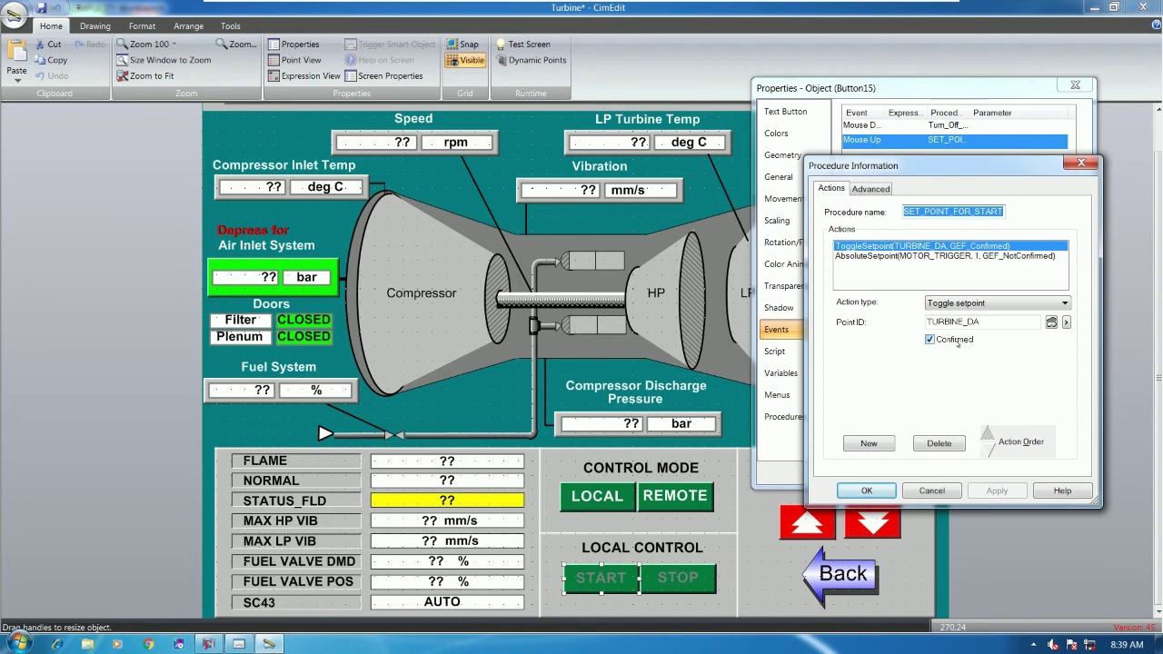
key("Tab")
key("Tab")
key("Tab")
key("ctrl+c")
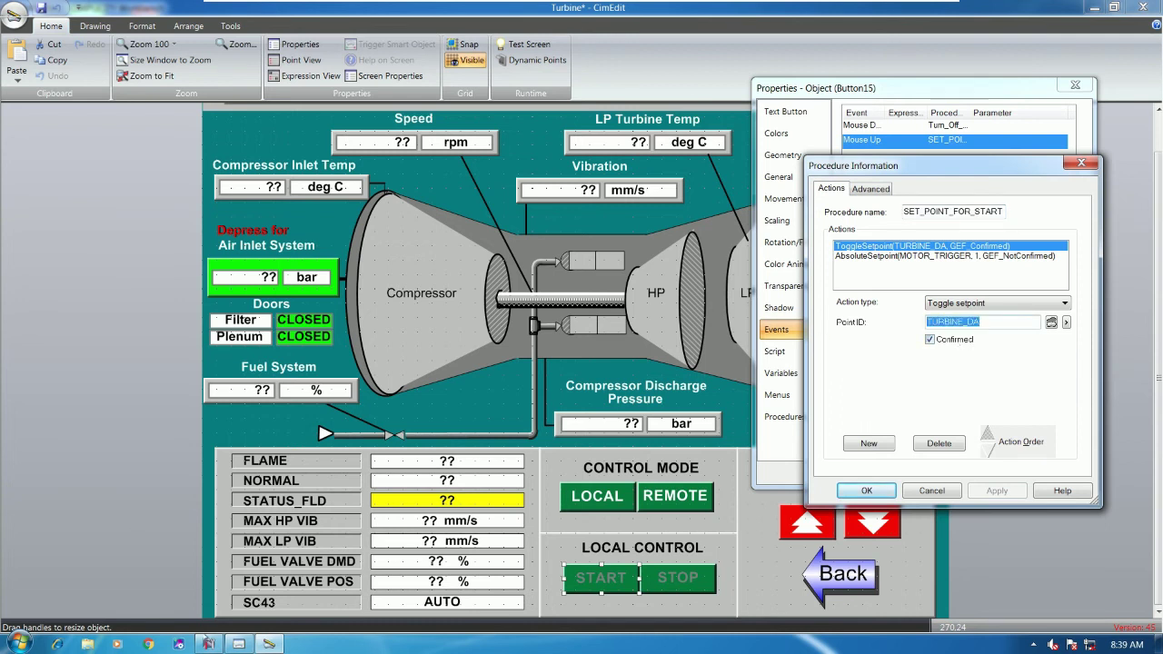
Search the Workbench's project points for the copied point ID TURBINE_DA and examine that point's virtual properties
left_click(209, 644)
left_click(339, 41)
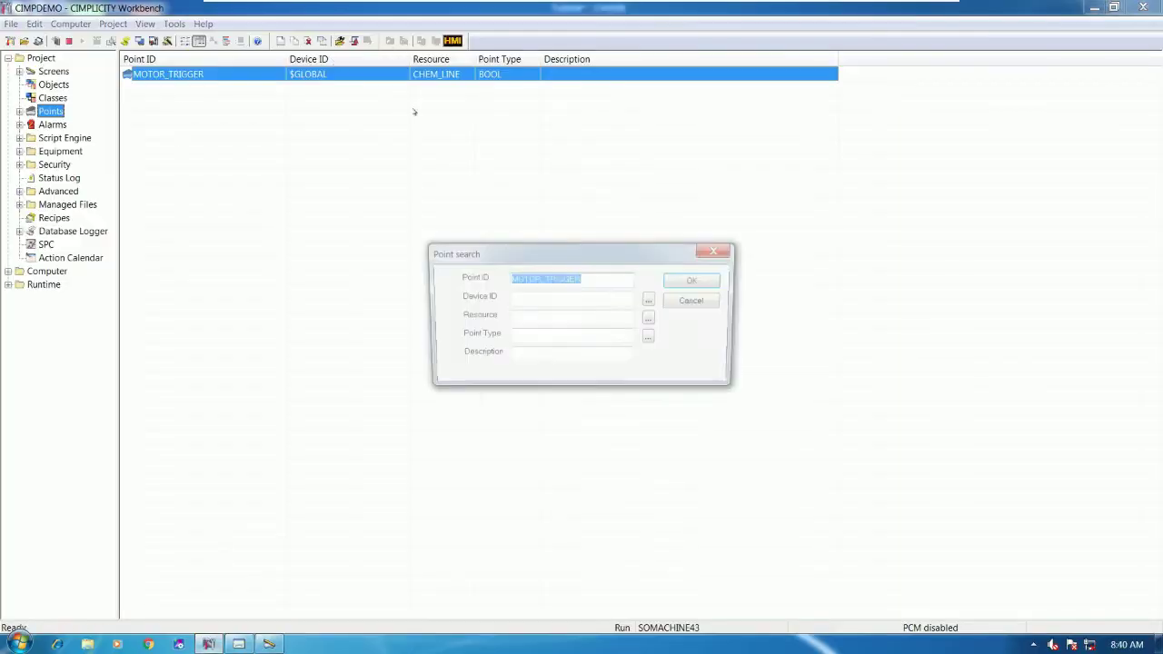
key("ctrl+v")
key("Return")
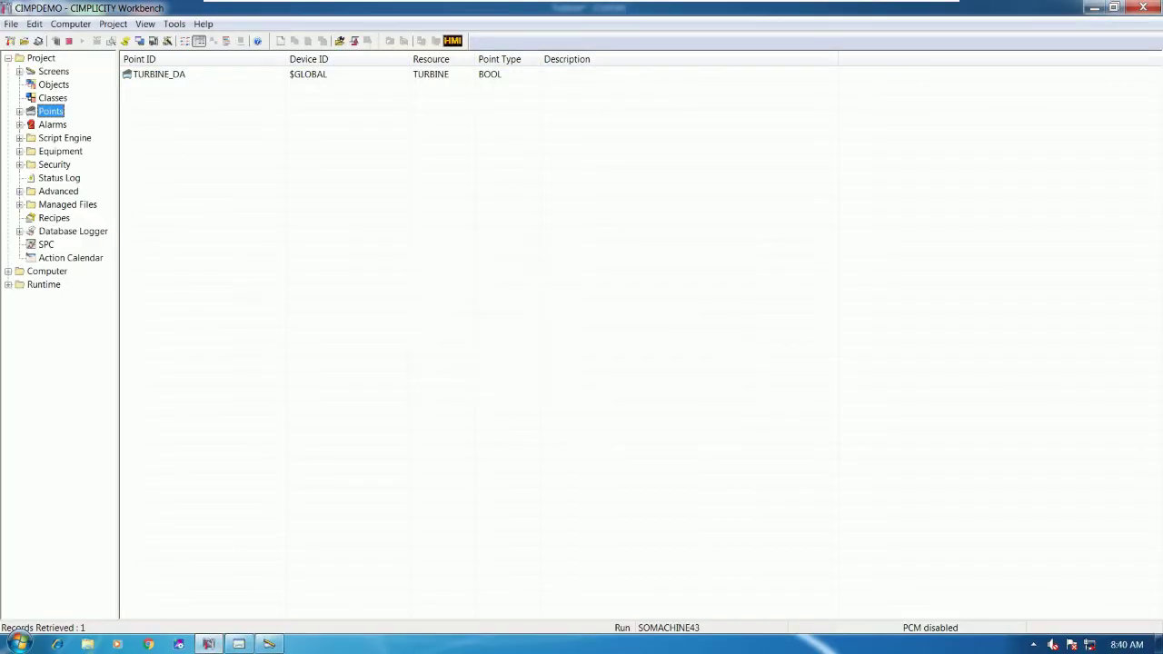
double_click(236, 74)
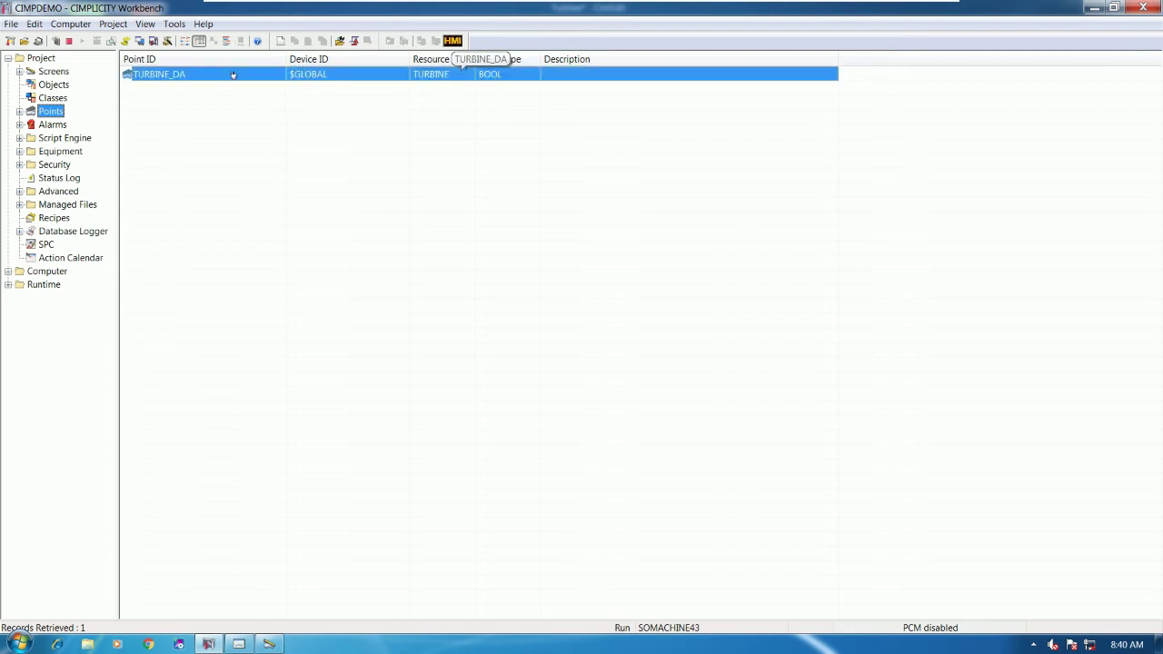
left_click(478, 203)
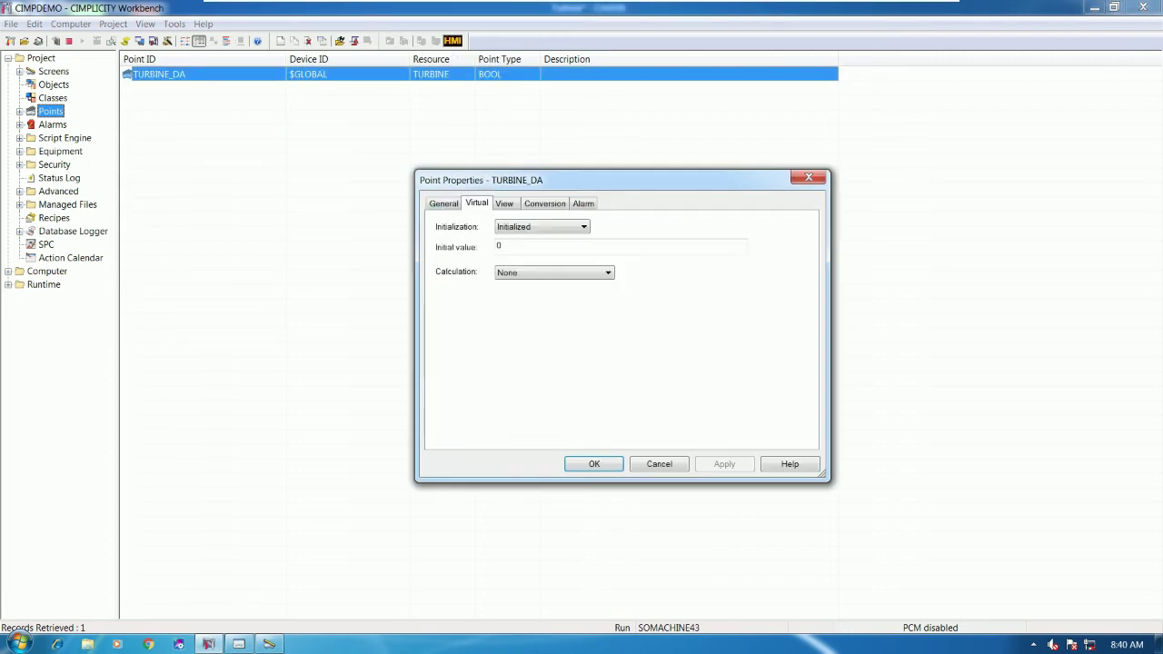
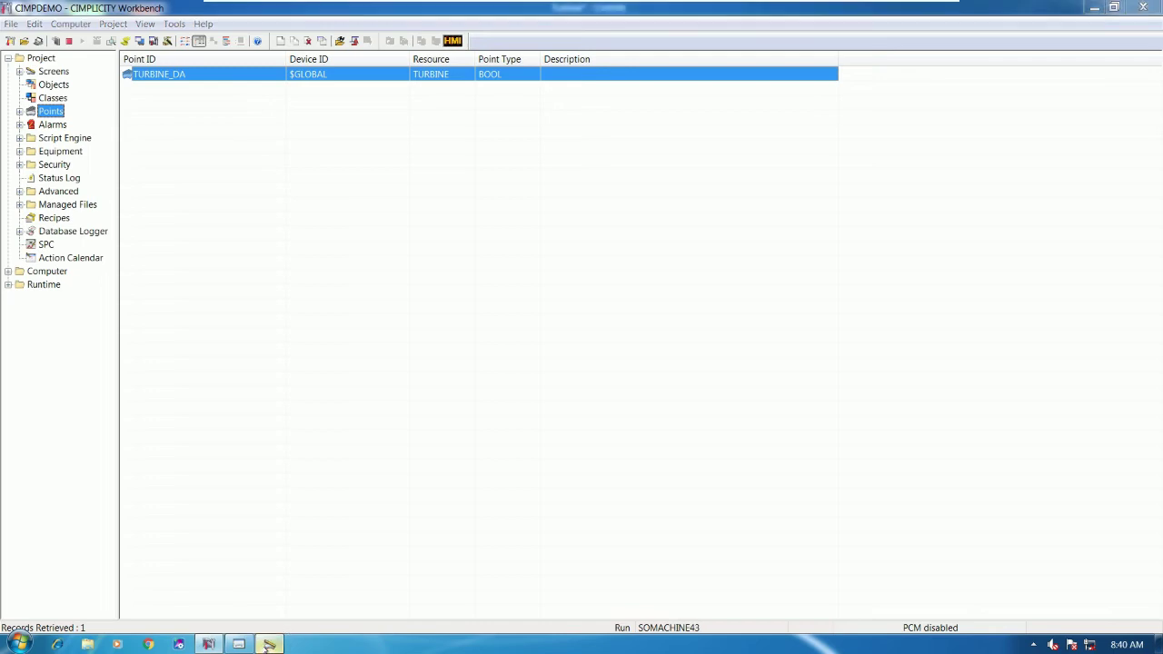
Return to CimEdit, close the START button's properties and examine both color animation expressions of the STATUS_FLD field
key("Return")
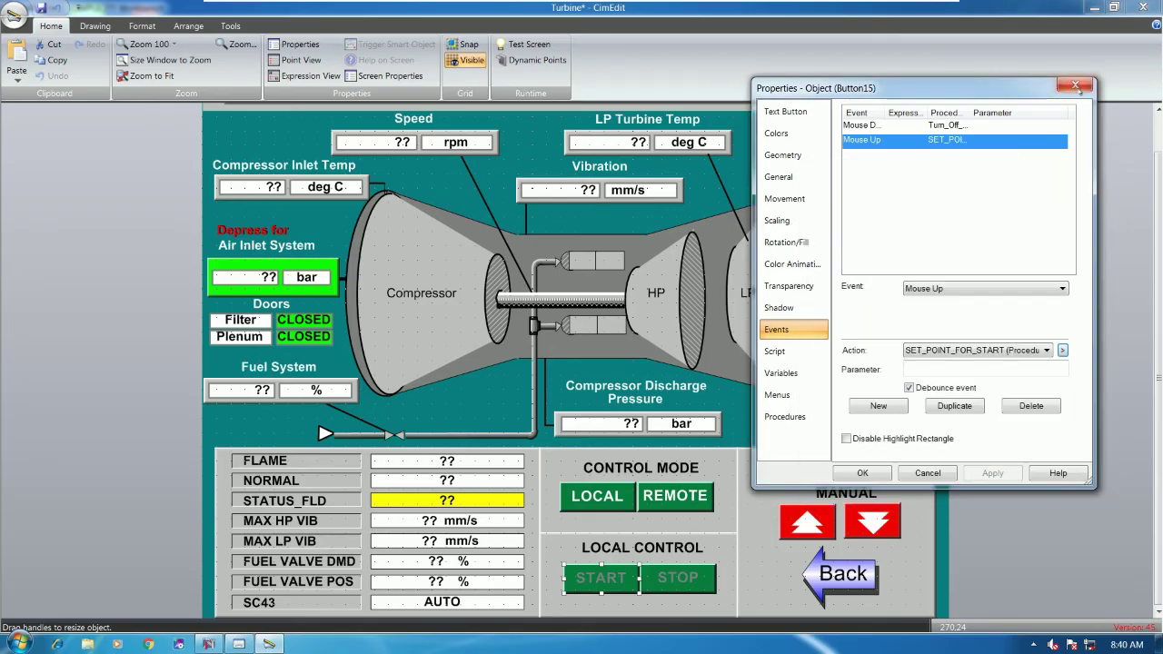
key("Return")
double_click(503, 503)
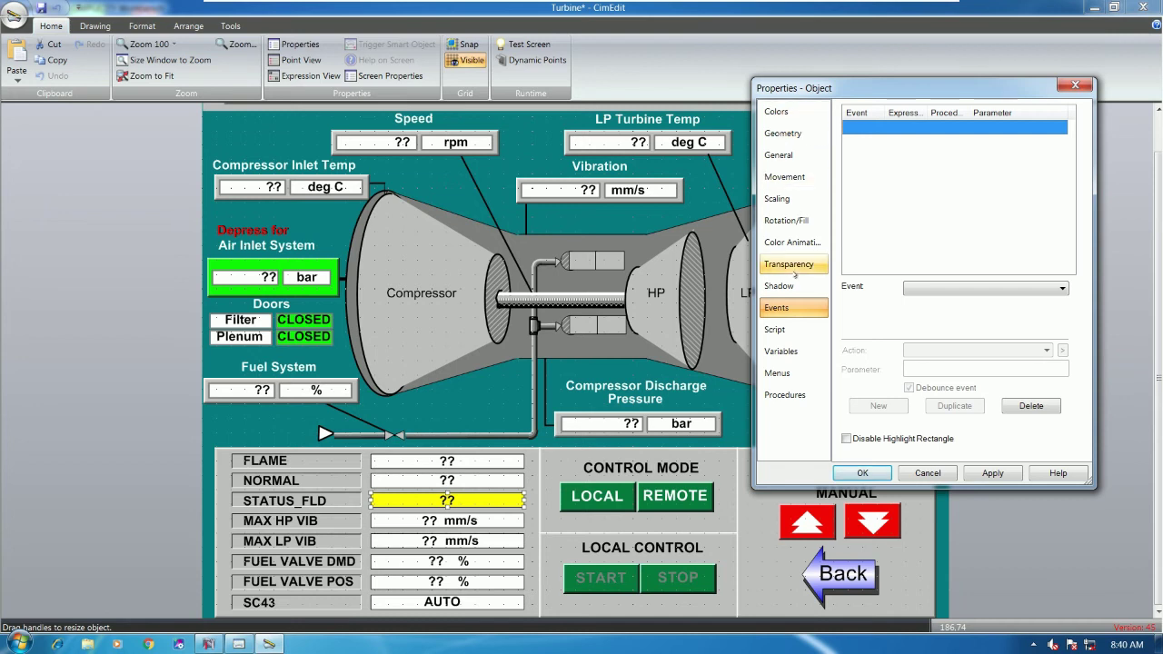
left_click(790, 241)
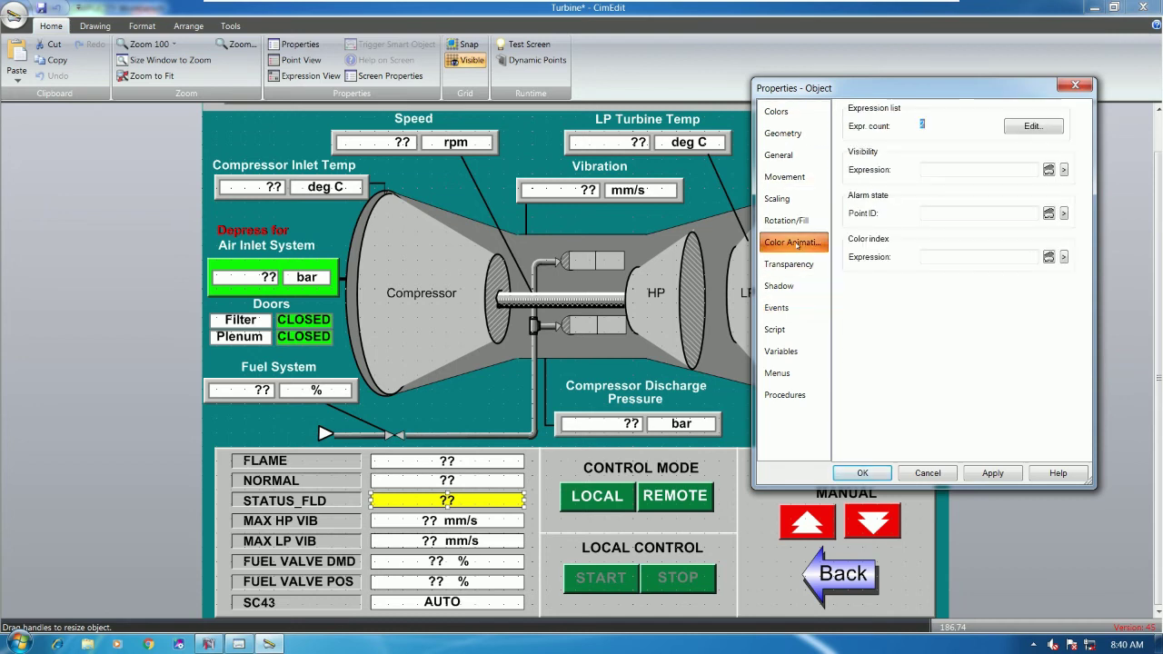
left_click(1034, 125)
left_click(777, 161)
left_click_drag(883, 107, 908, 278)
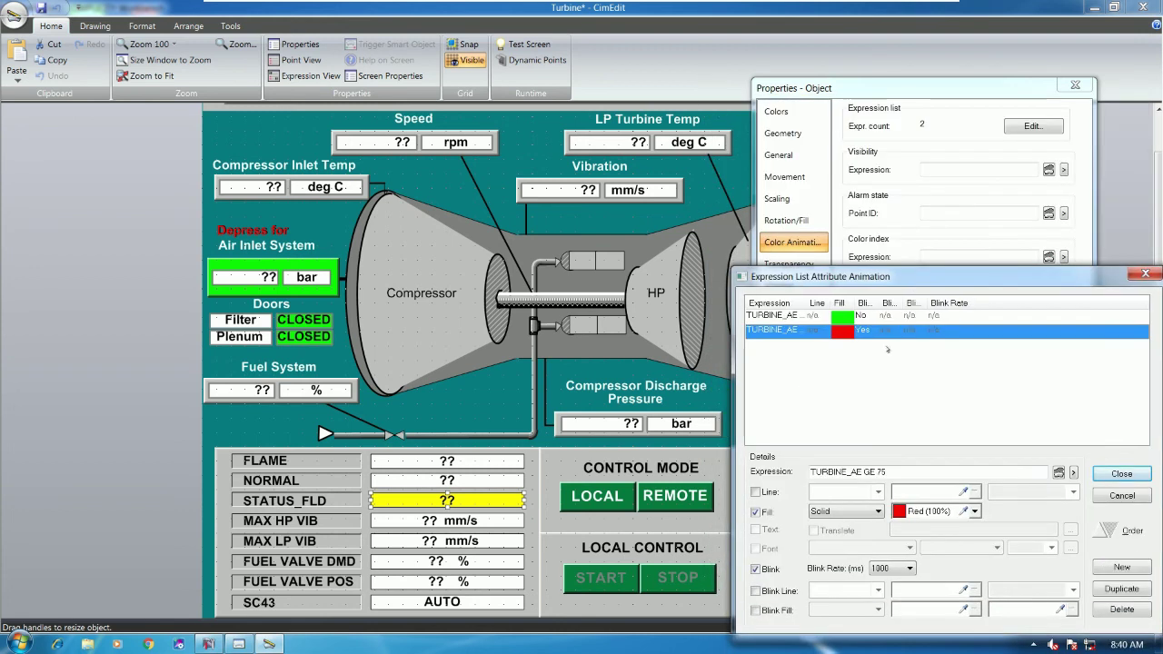
key("Up")
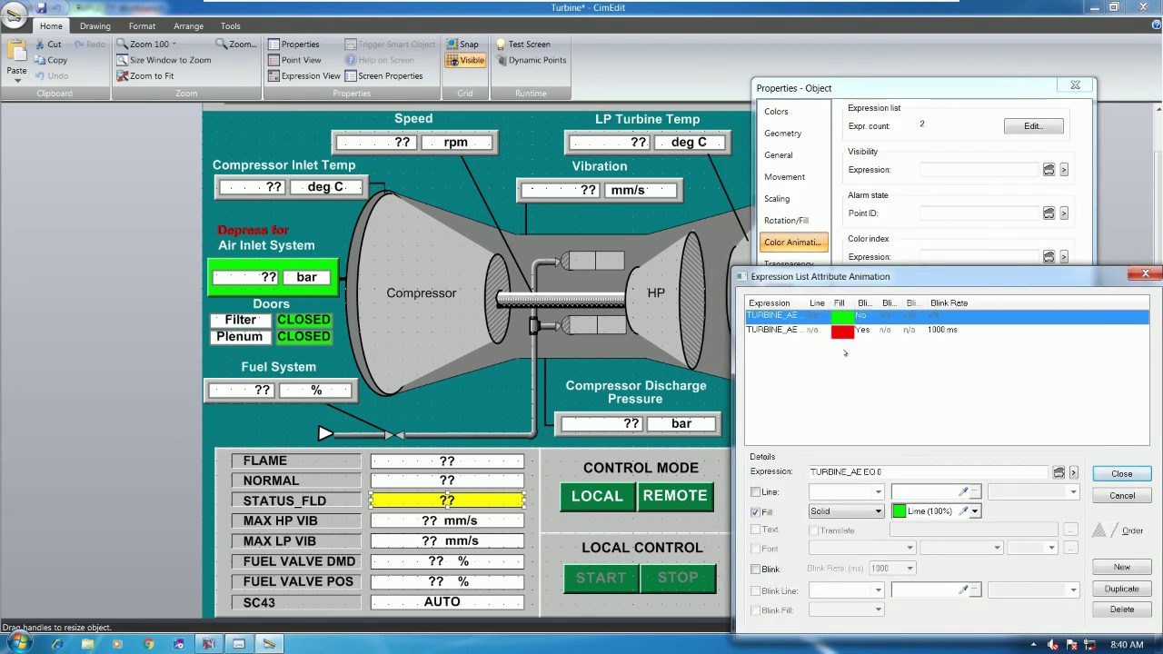
key("Return")
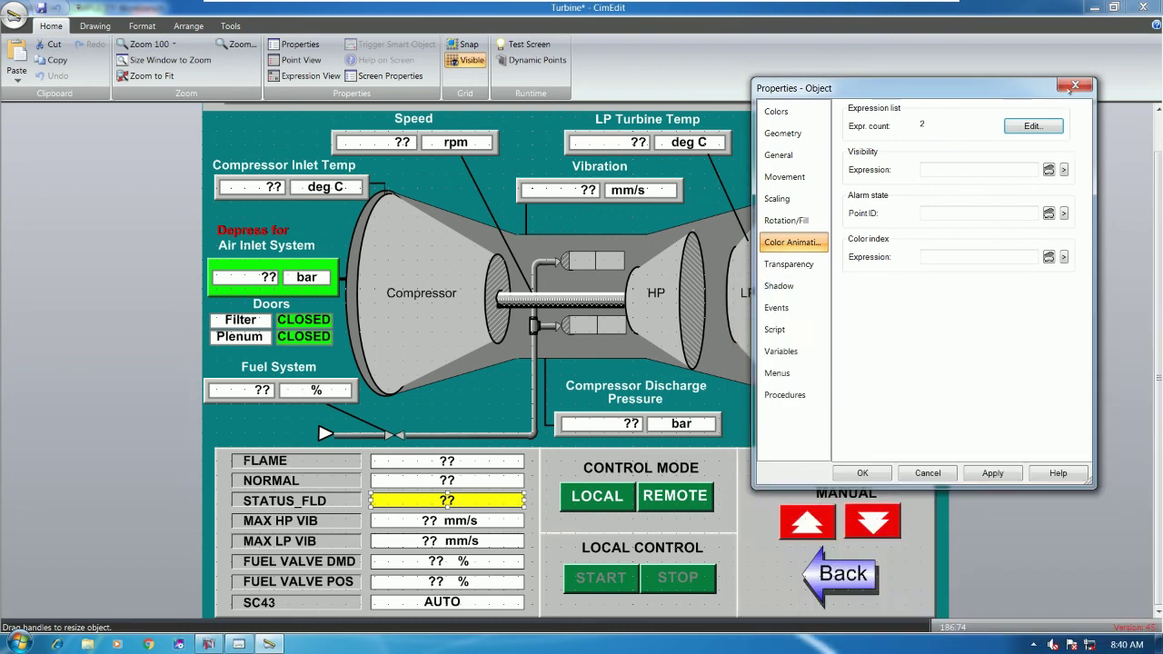
key("Escape")
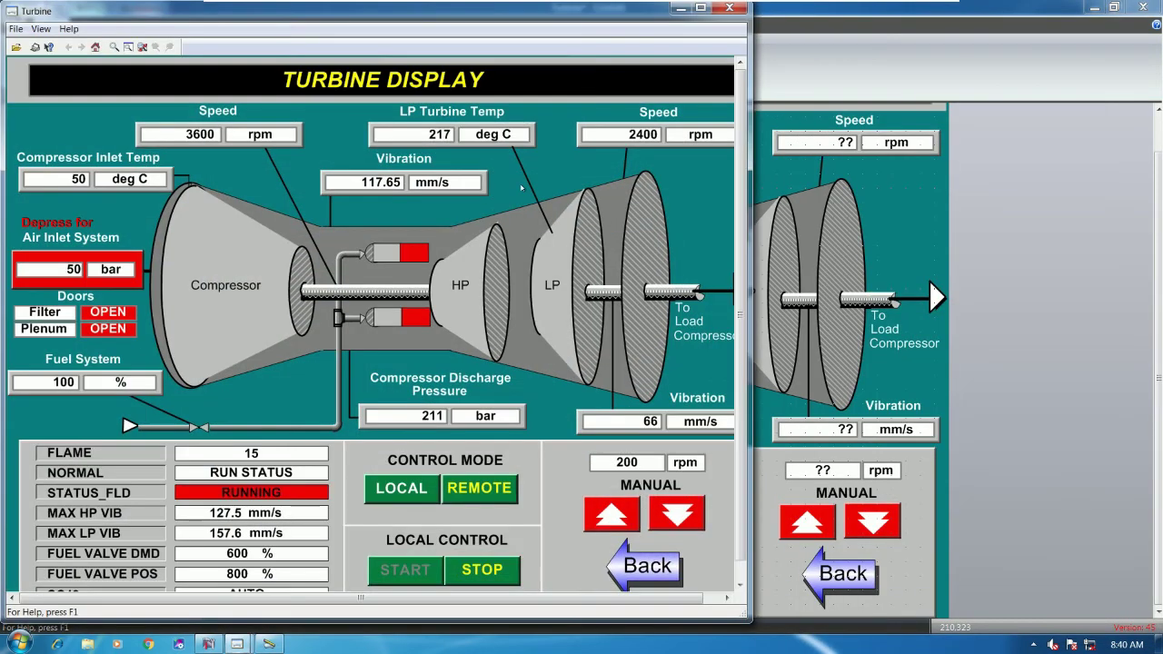
Maximize the running Turbine display in CimView, stop the turbine and go back to the Applied demo list
left_click(701, 7)
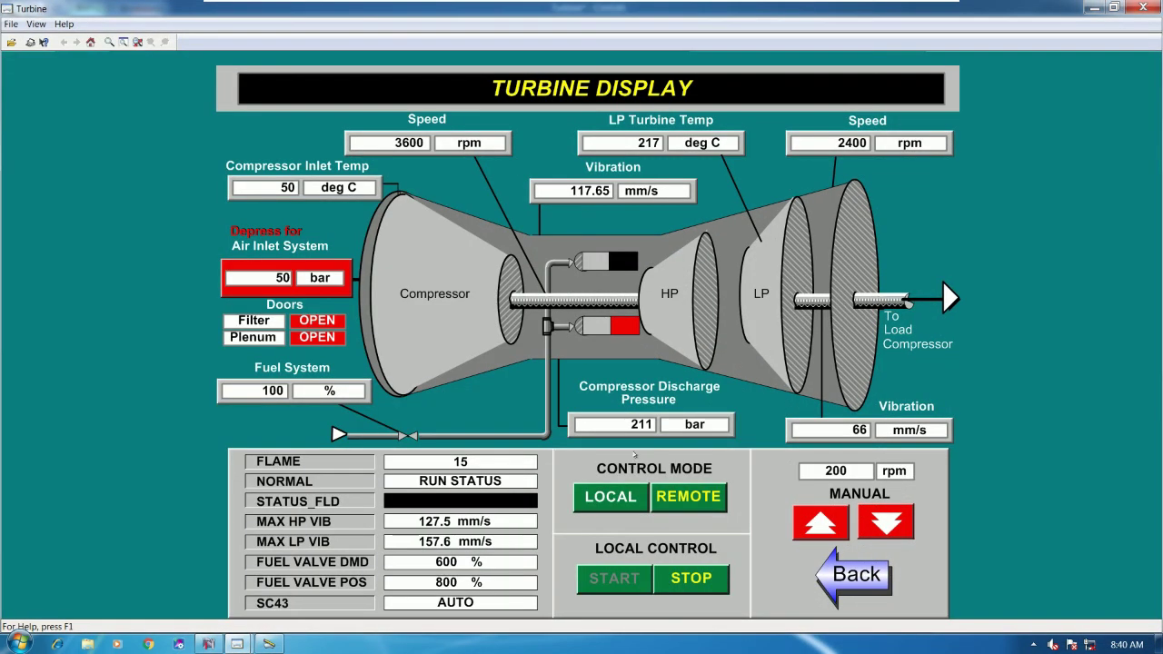
left_click(691, 578)
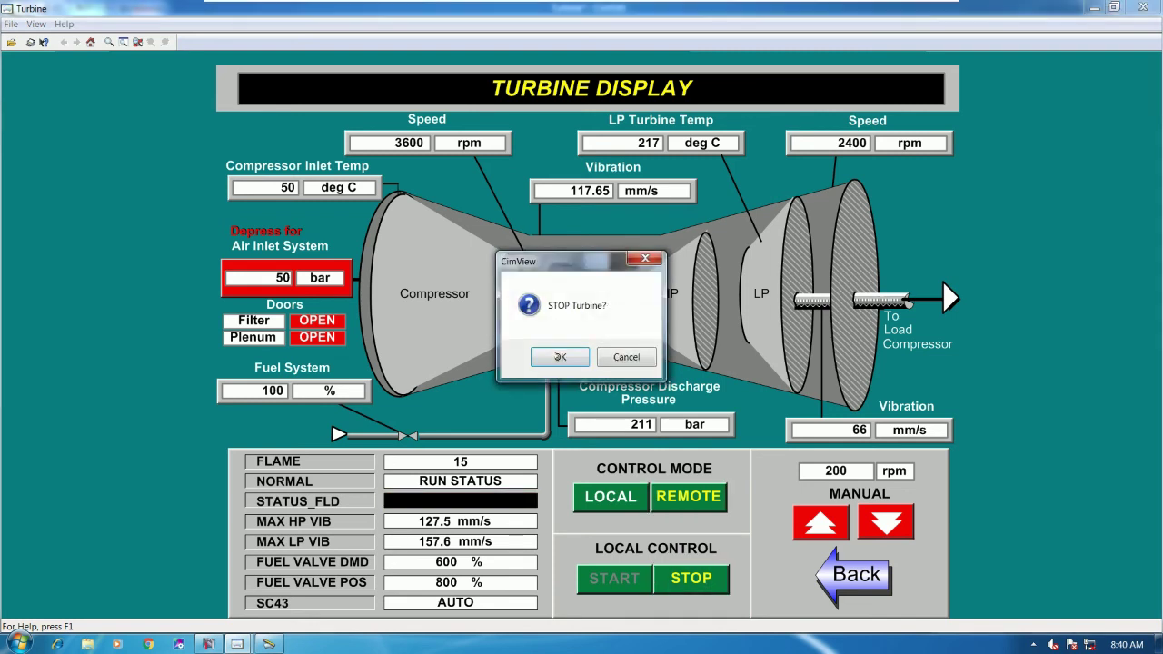
left_click(558, 357)
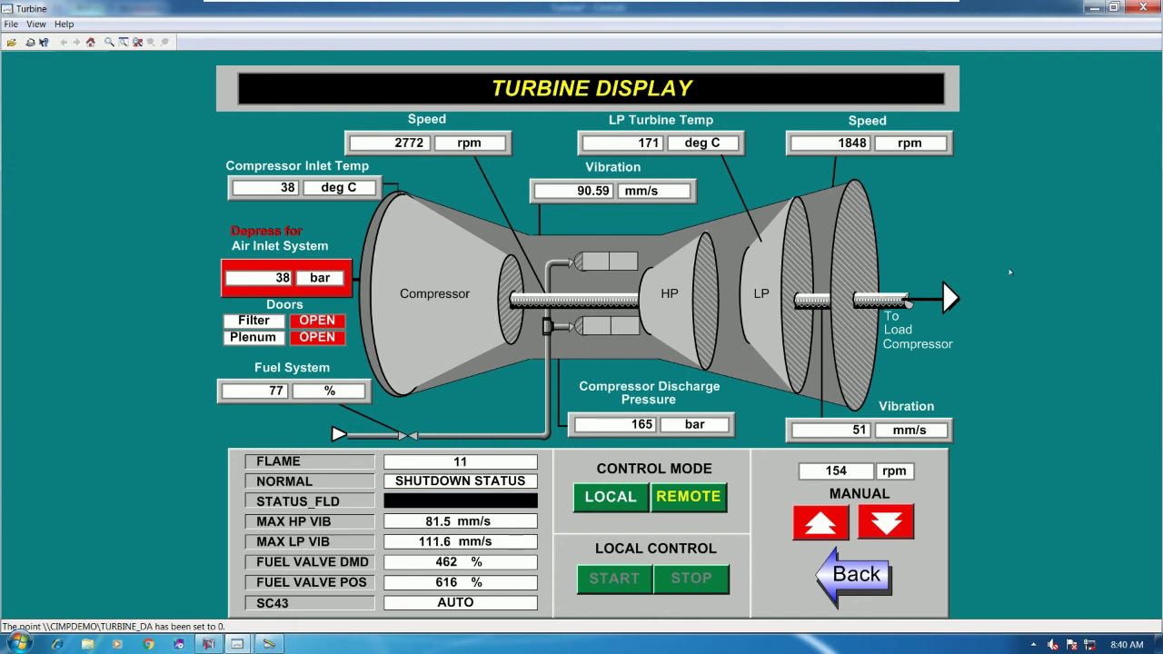
left_click(854, 575)
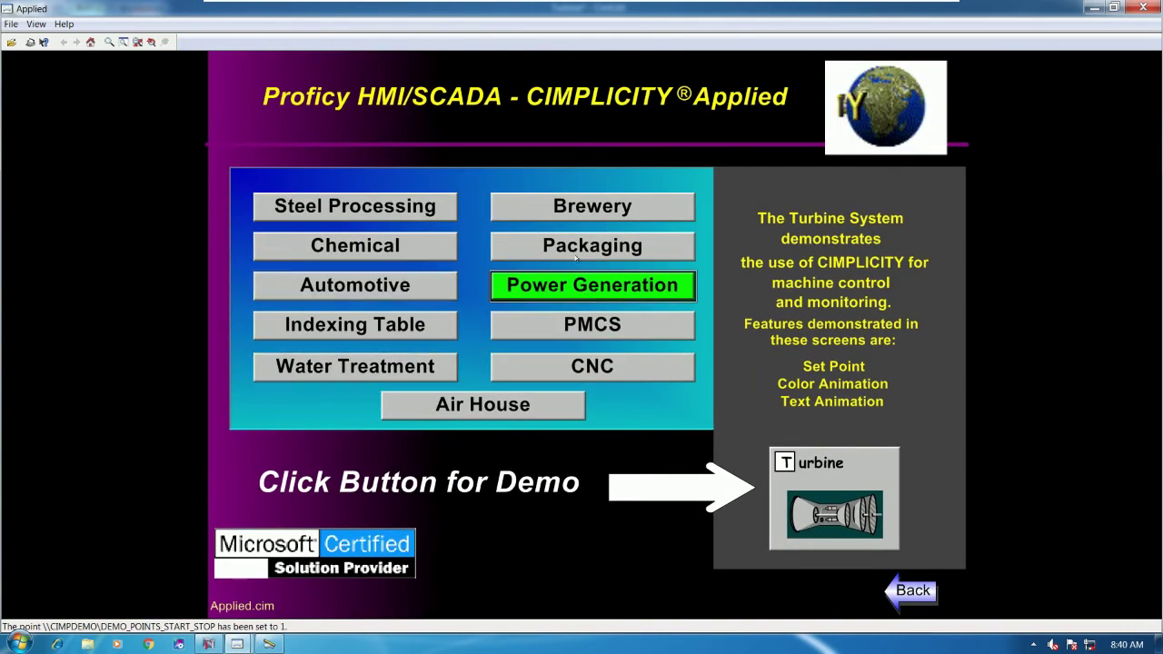
Run the brewing process in the Brewery demo, try the beer type slider during the cycle, and go back to the demo list
left_click(570, 210)
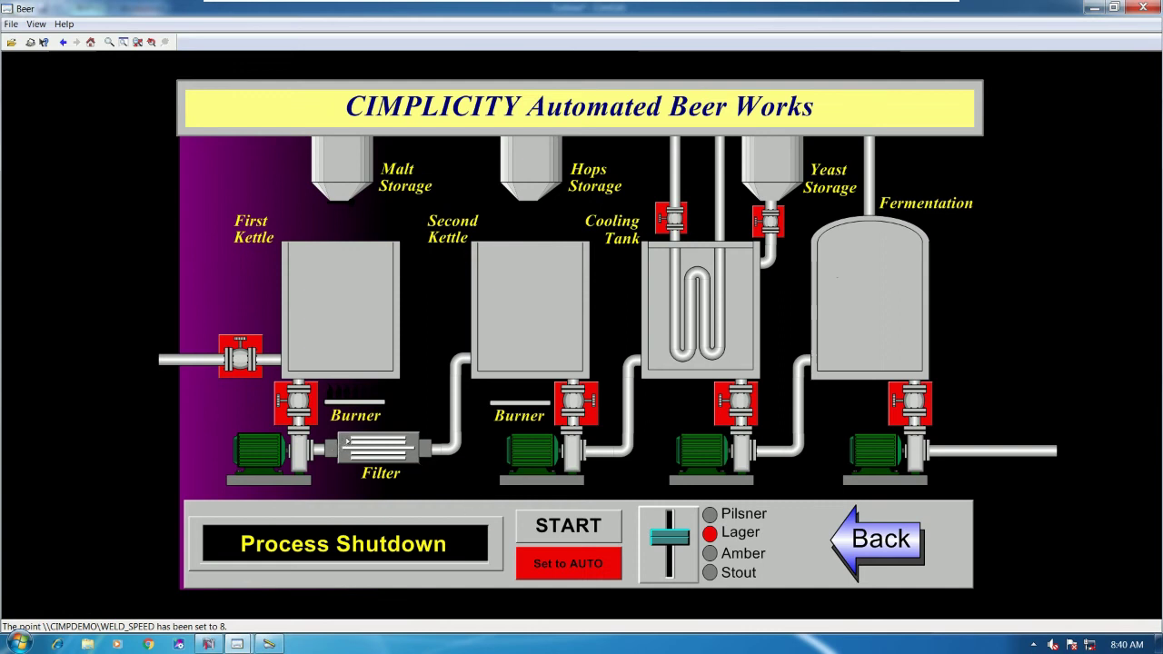
left_click(618, 527)
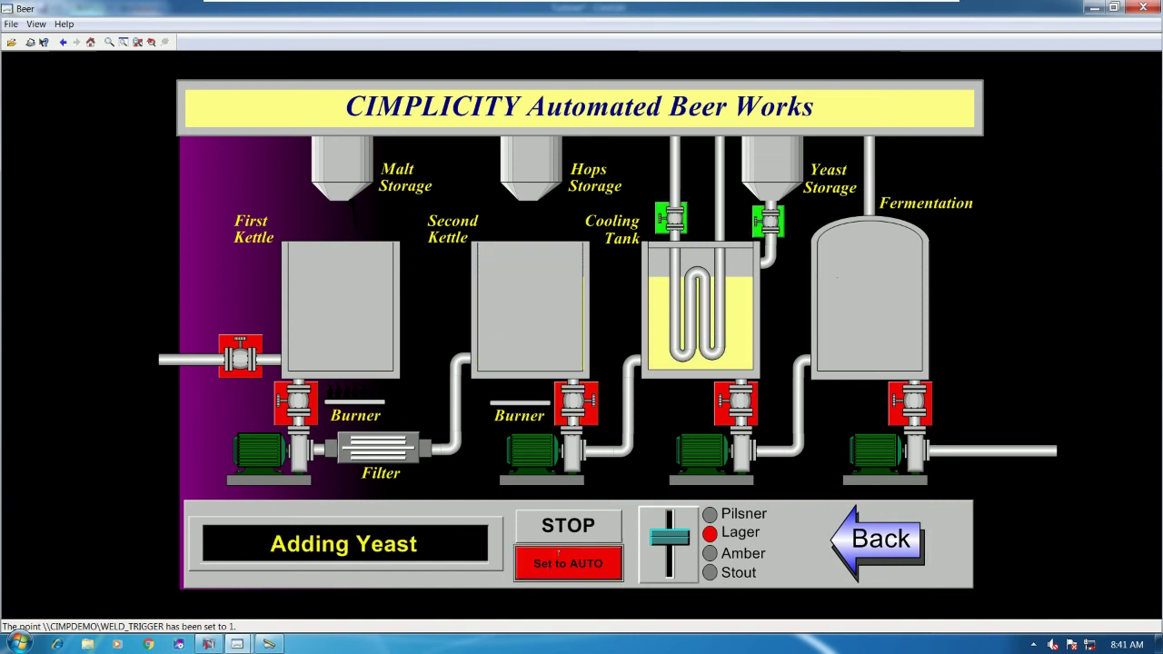
left_click(674, 518)
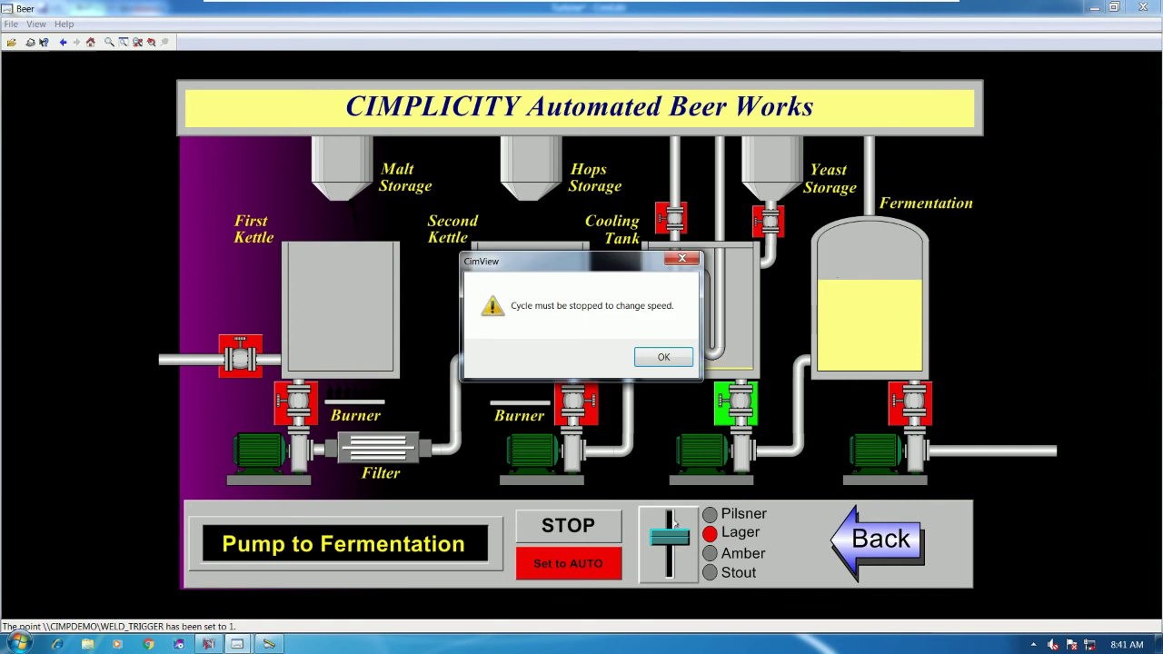
left_click(673, 362)
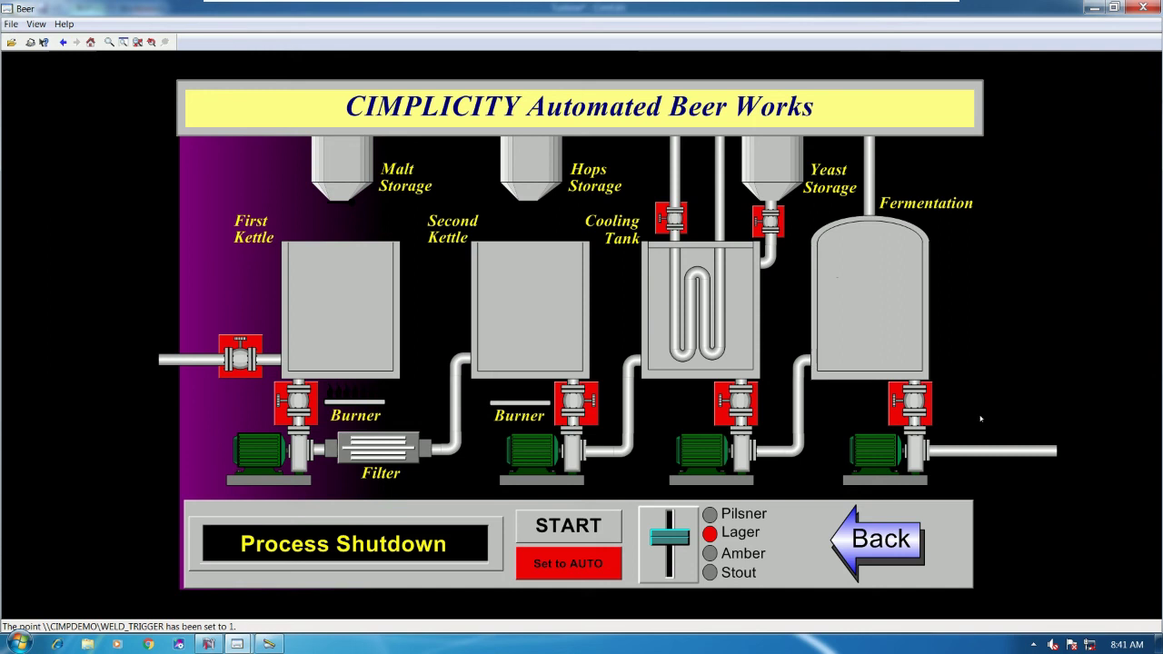
left_click(872, 540)
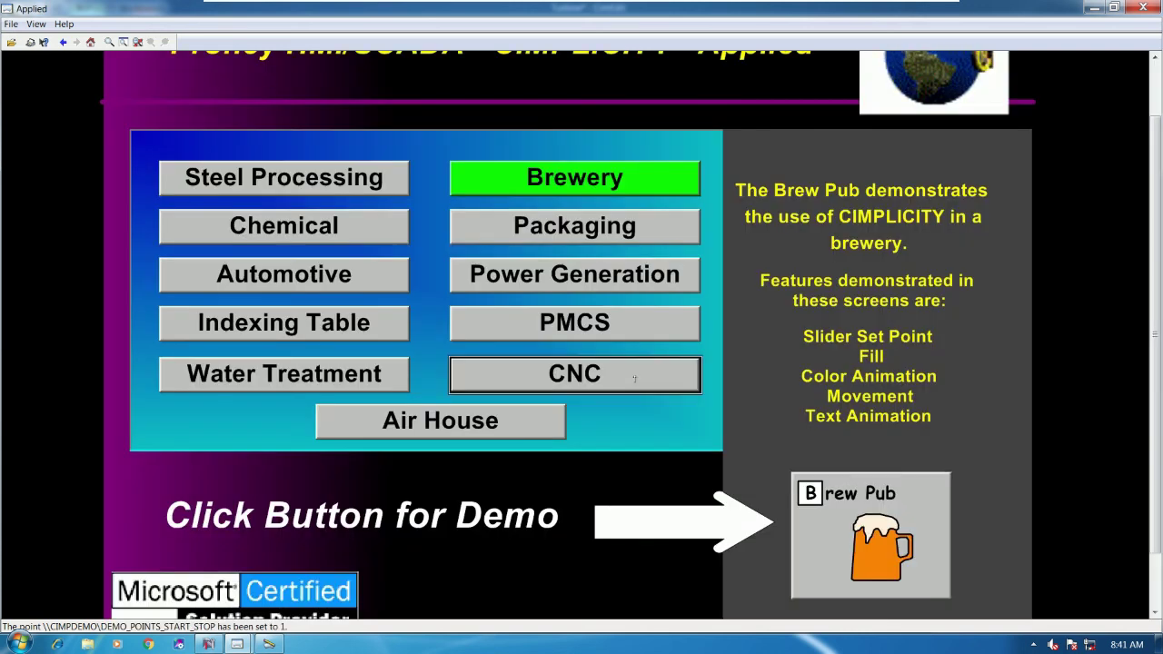
Open the Automotive Robot Line demo, start it in manual mode and go back to the demo list
left_click(272, 278)
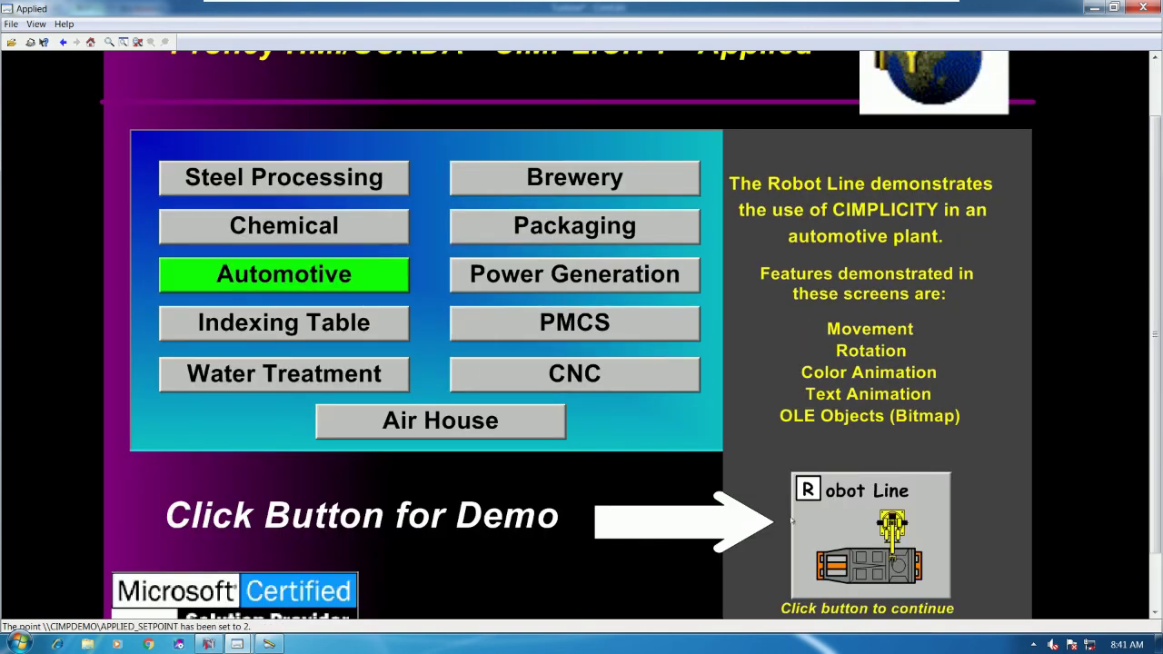
left_click(793, 476)
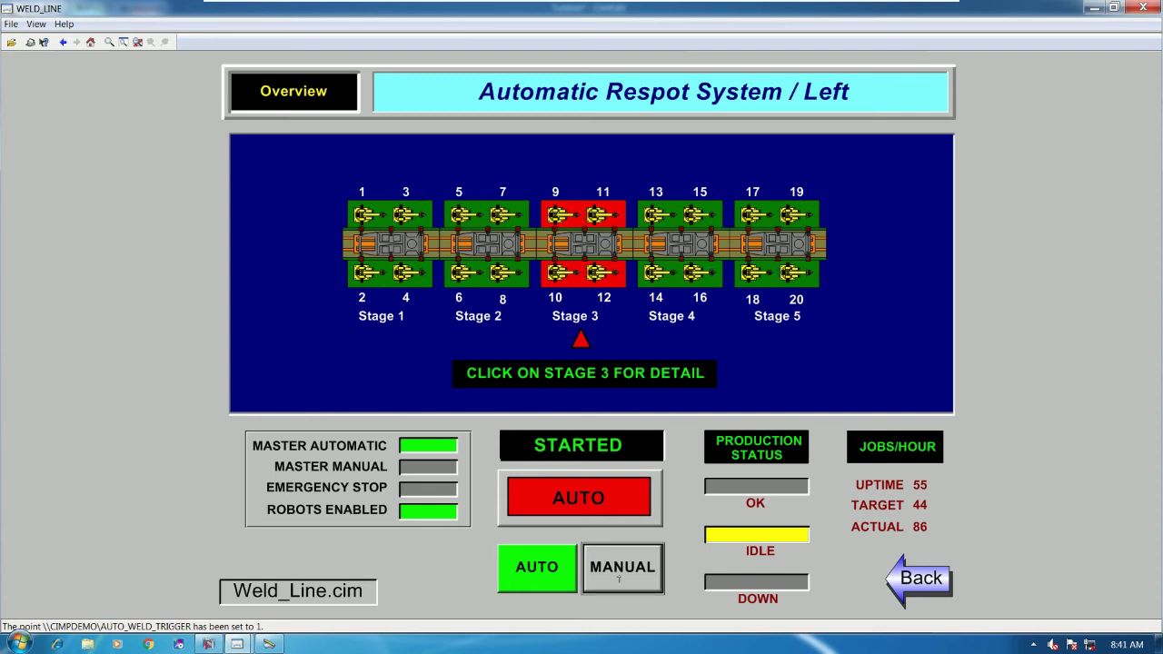
left_click(610, 547)
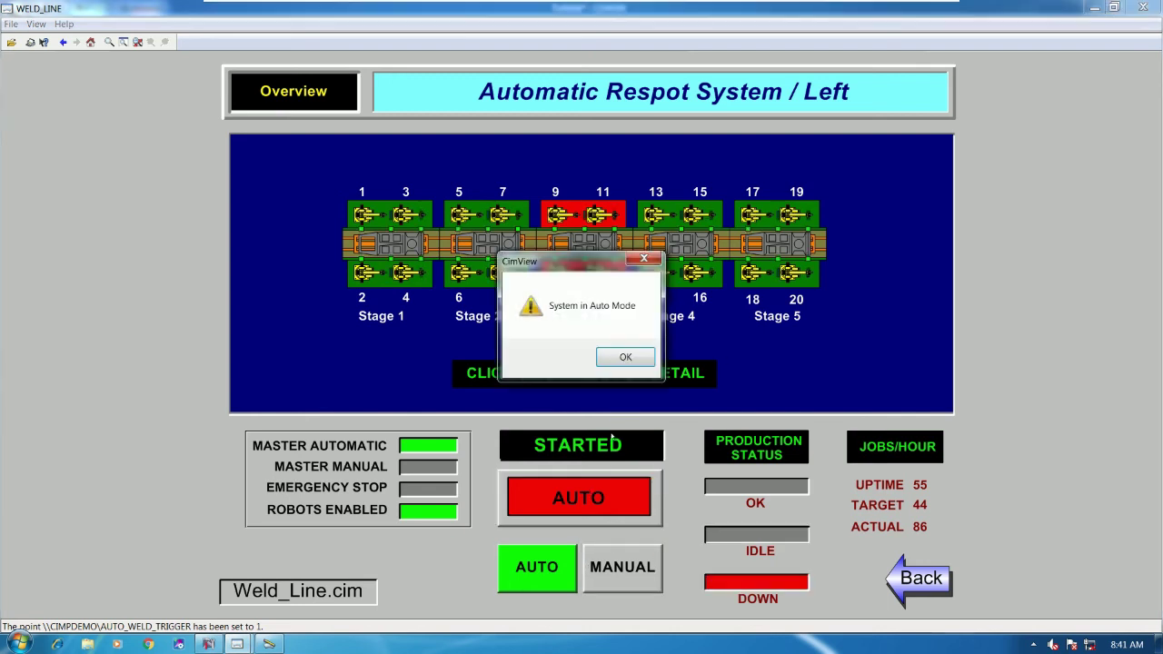
left_click(623, 360)
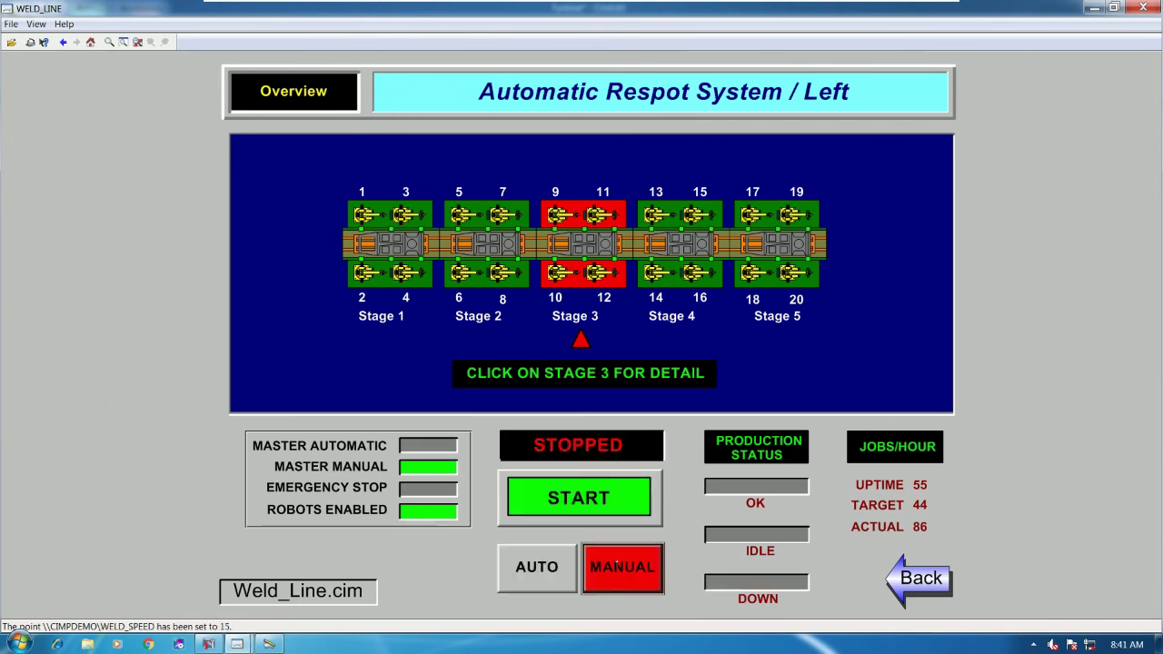
left_click(578, 498)
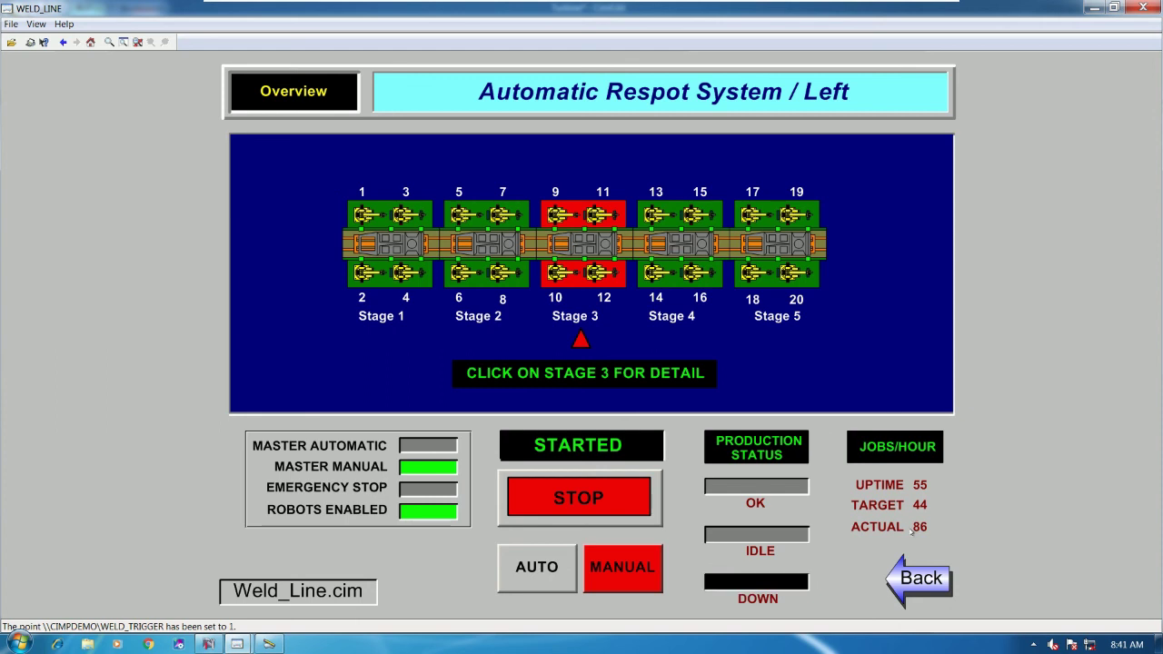
left_click(919, 579)
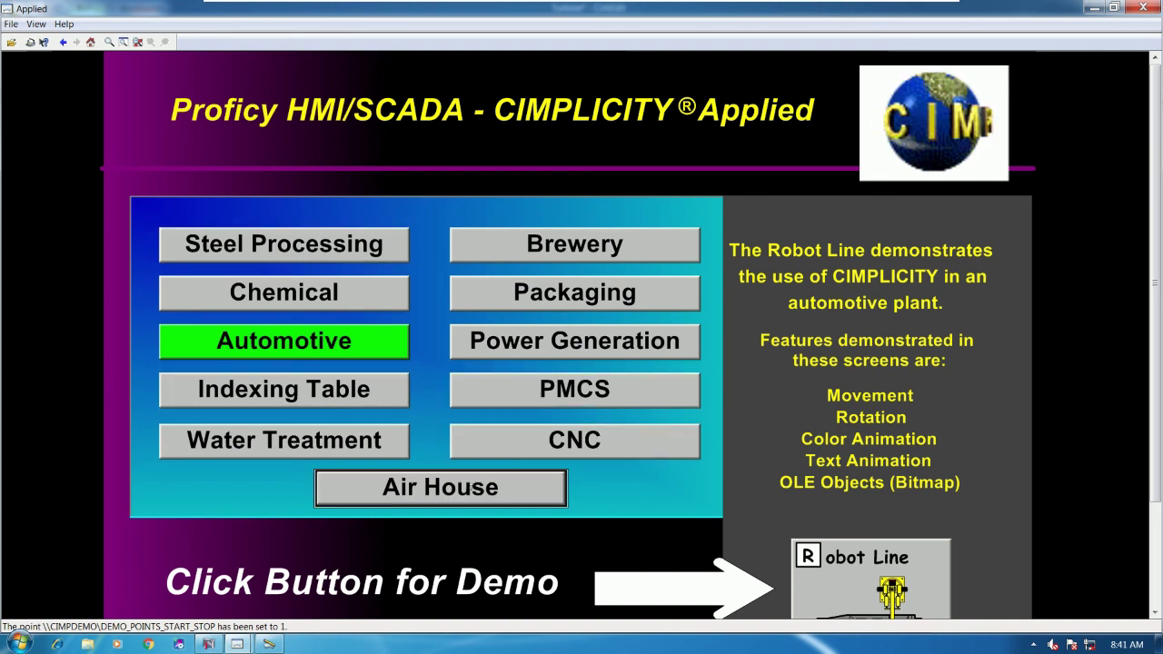
Open the Air House monitoring screen from the Applied demo list
left_click(522, 487)
left_click(871, 579)
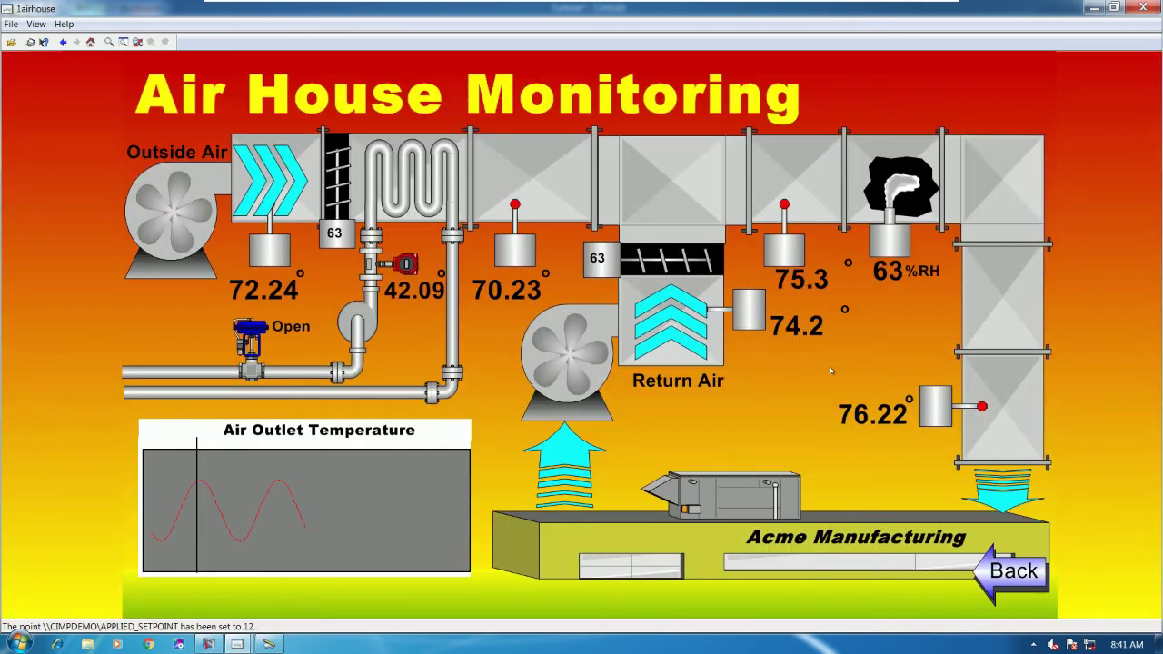